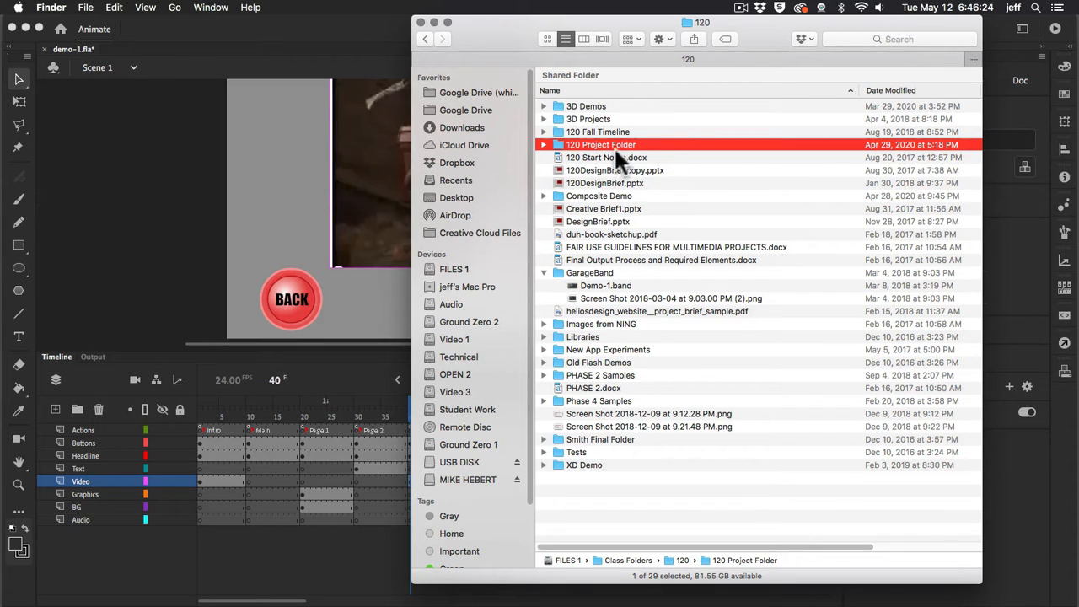
- Open the 120 Project Folder and collapse its 3-GFX and Animate subfolders
{"action": "left_click", "coordinate": [558, 142]}
{"action": "double_click", "coordinate": [560, 148]}
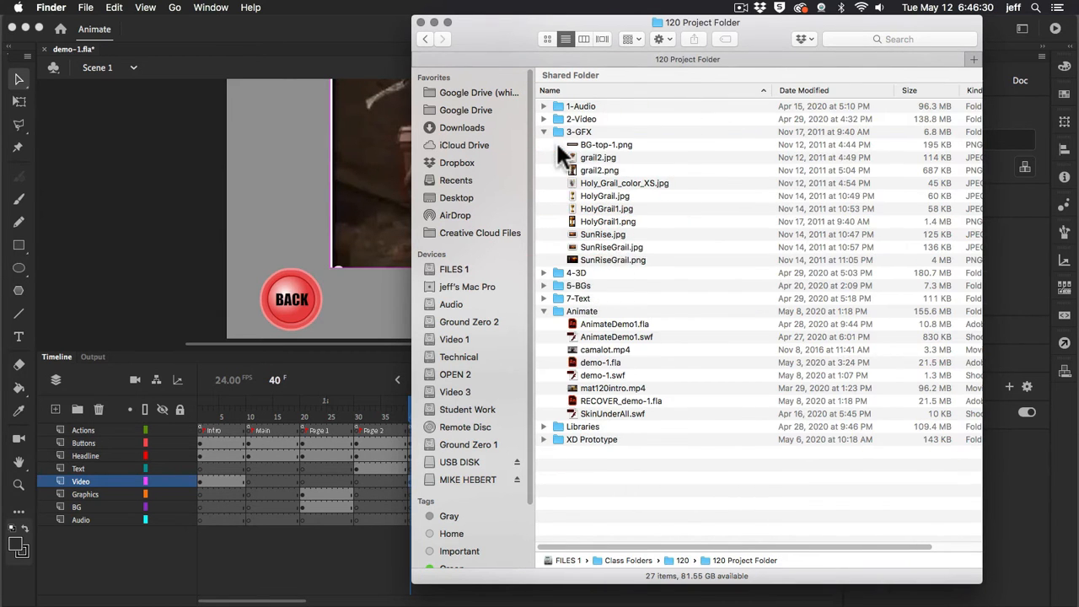
{"action": "left_click", "coordinate": [544, 132]}
{"action": "left_click", "coordinate": [544, 183]}
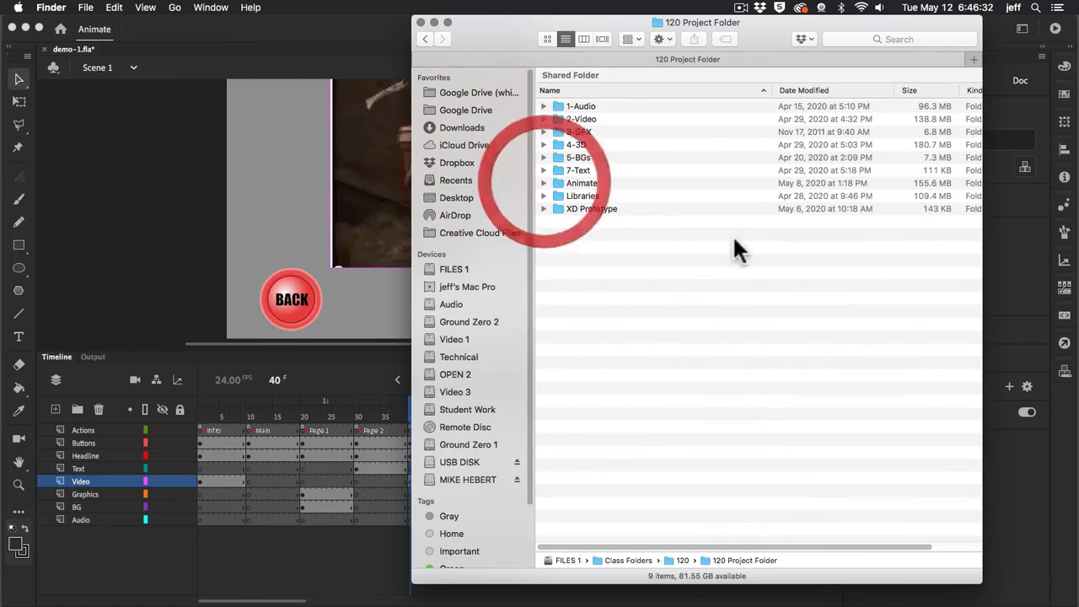
- Go through the asset folders 1-Audio to 4-3D, and expand the Animate folder to view its files
{"action": "left_click", "coordinate": [563, 107]}
{"action": "left_click", "coordinate": [565, 119]}
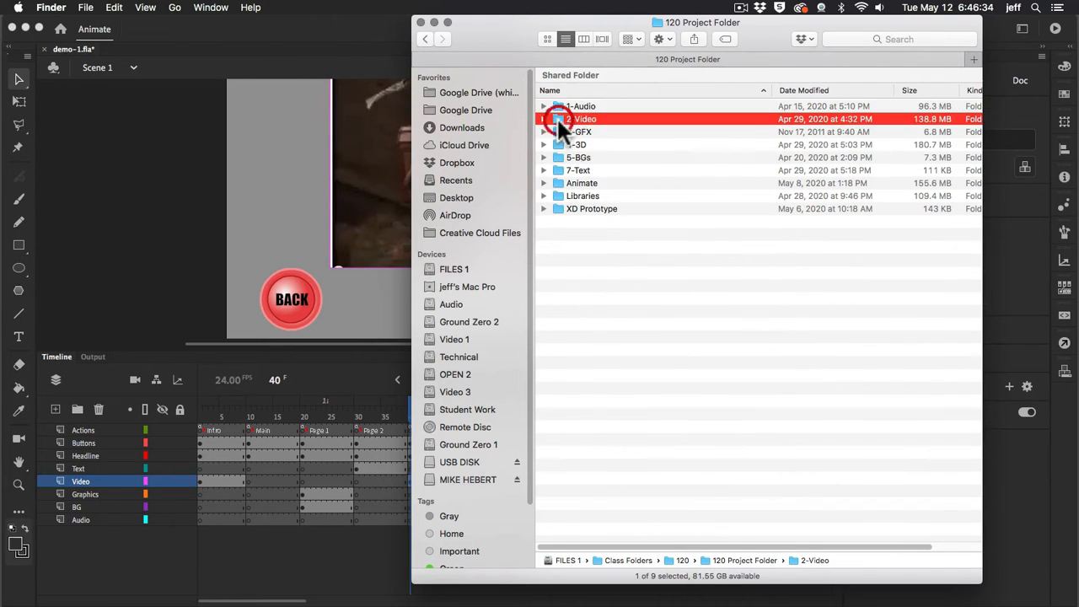
{"action": "left_click", "coordinate": [567, 132]}
{"action": "left_click", "coordinate": [569, 145]}
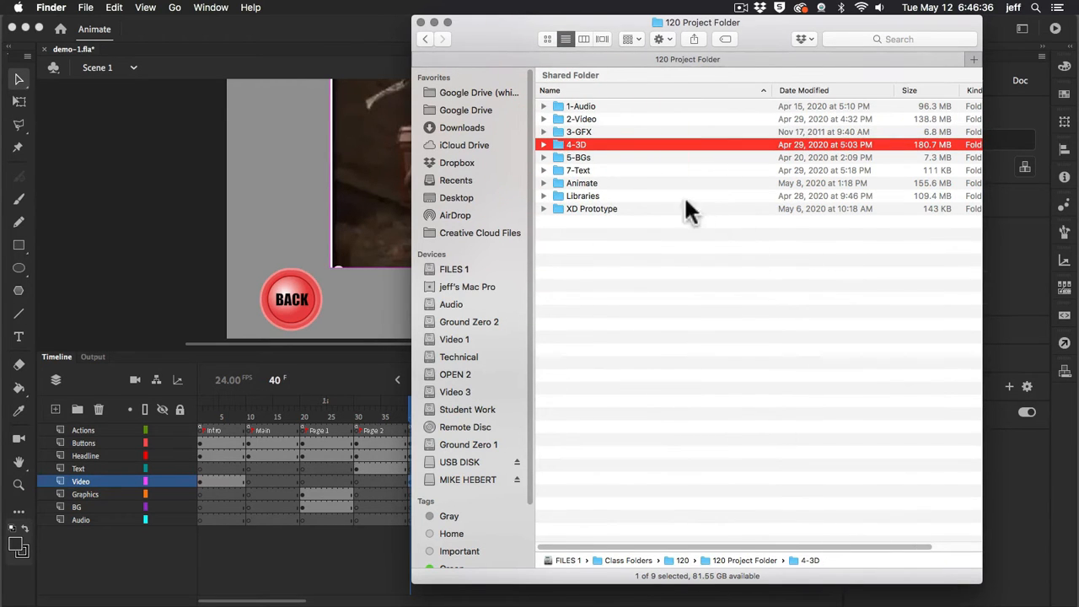
{"action": "left_click", "coordinate": [544, 183]}
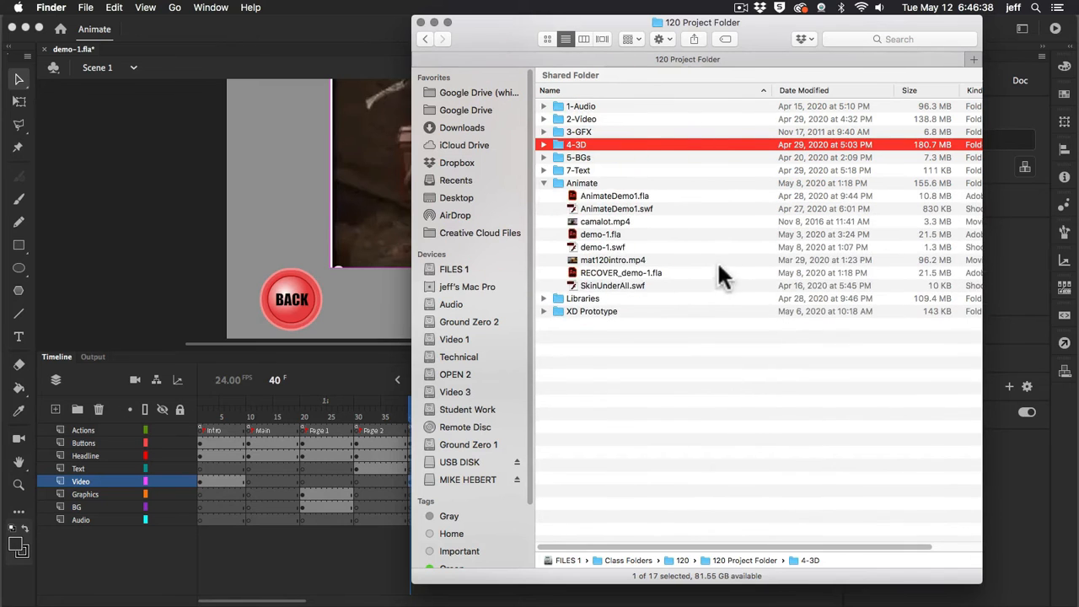
{"action": "left_click", "coordinate": [561, 182]}
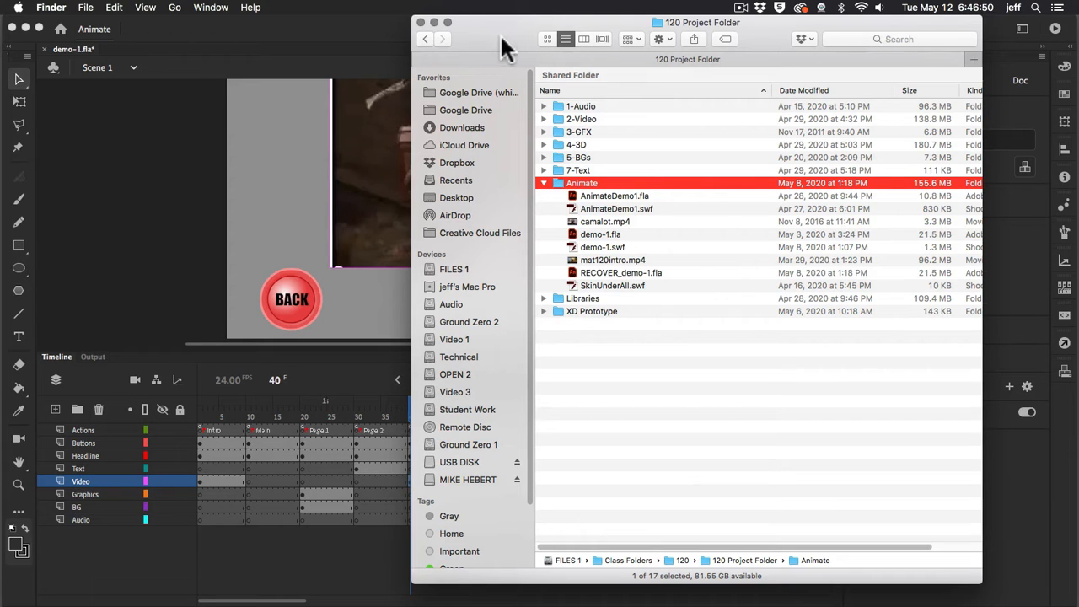
- Expand the 2-Video folder and compare its camalot.mp4 with the camalot.mp4 and mat120intro.mp4 copies stored beside the FLA files in Animate
{"action": "left_click", "coordinate": [543, 119]}
{"action": "left_click", "coordinate": [558, 119]}
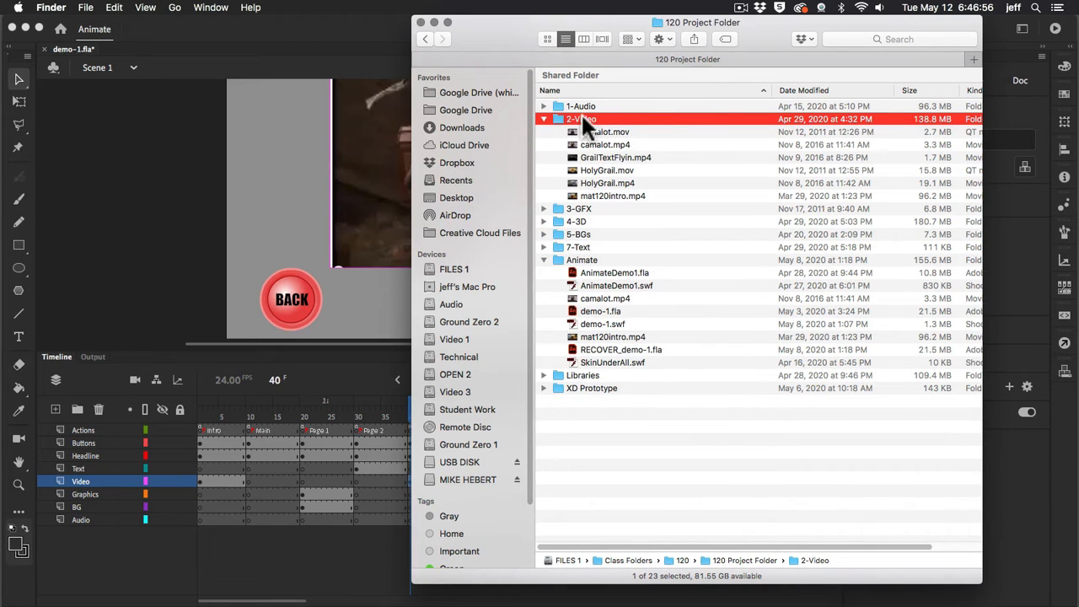
{"action": "left_click", "coordinate": [558, 257]}
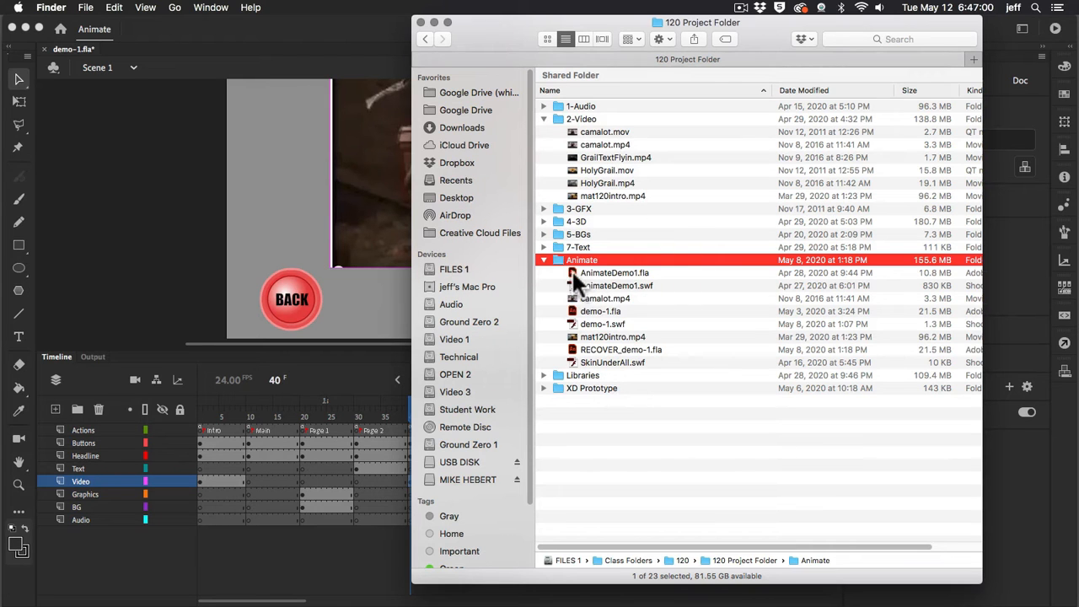
{"action": "left_click", "coordinate": [572, 269]}
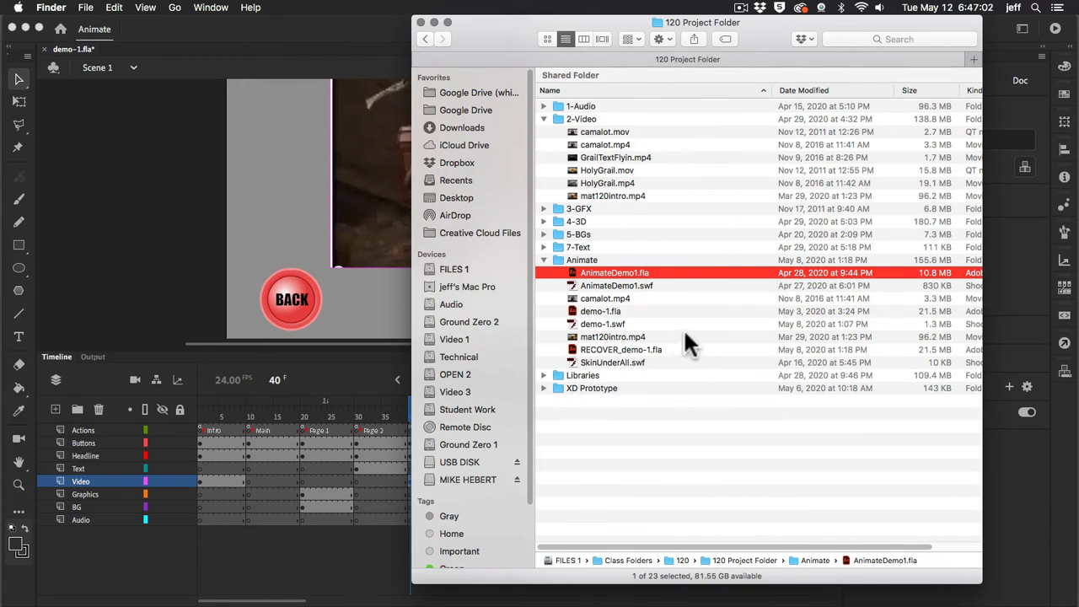
{"action": "left_click", "coordinate": [575, 300]}
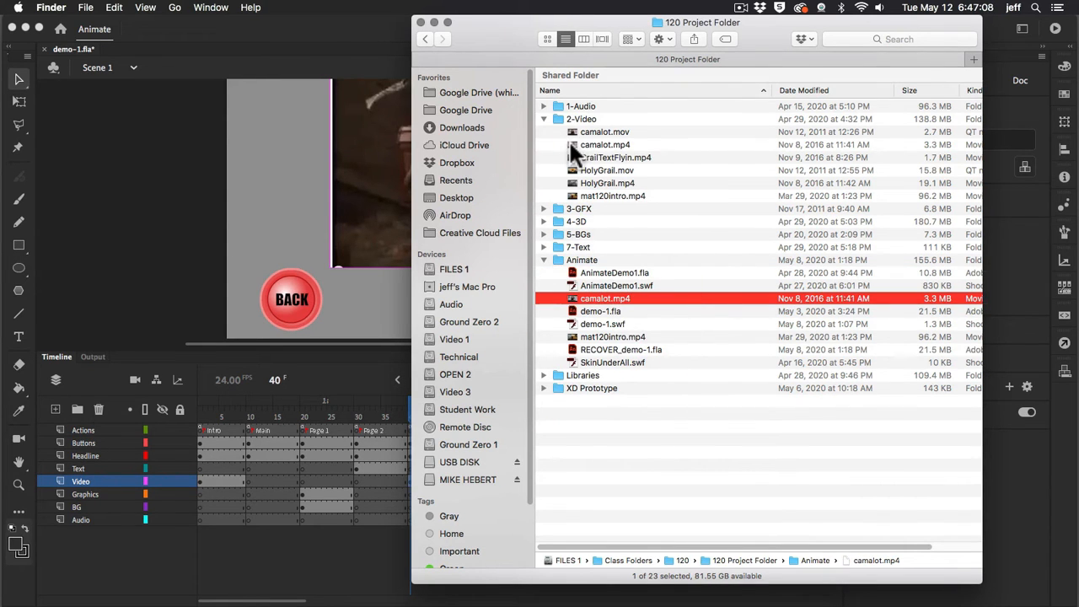
{"action": "left_click", "coordinate": [571, 145]}
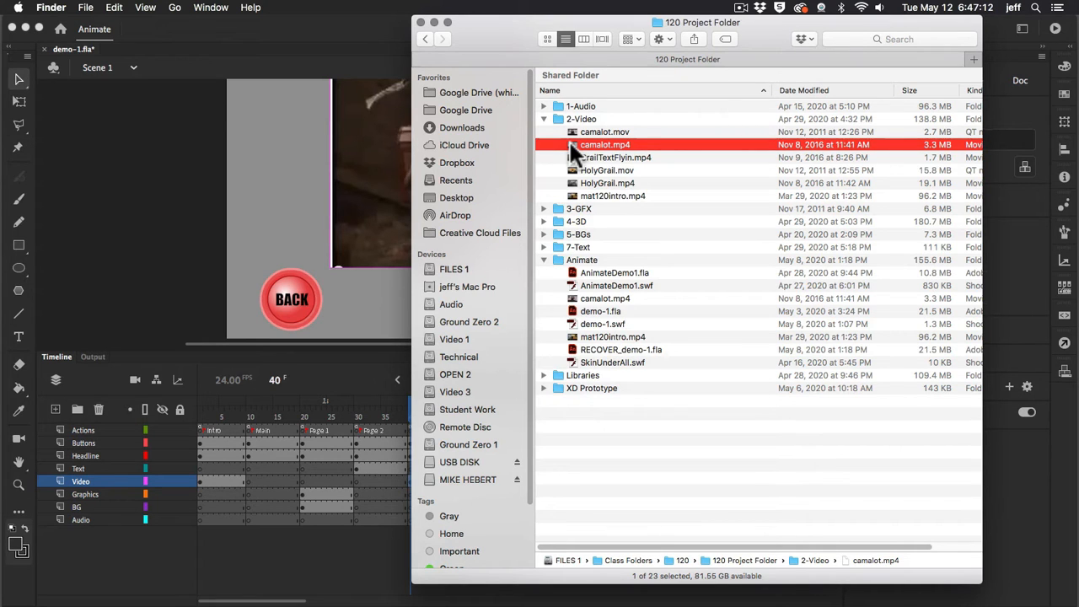
{"action": "left_click", "coordinate": [559, 119]}
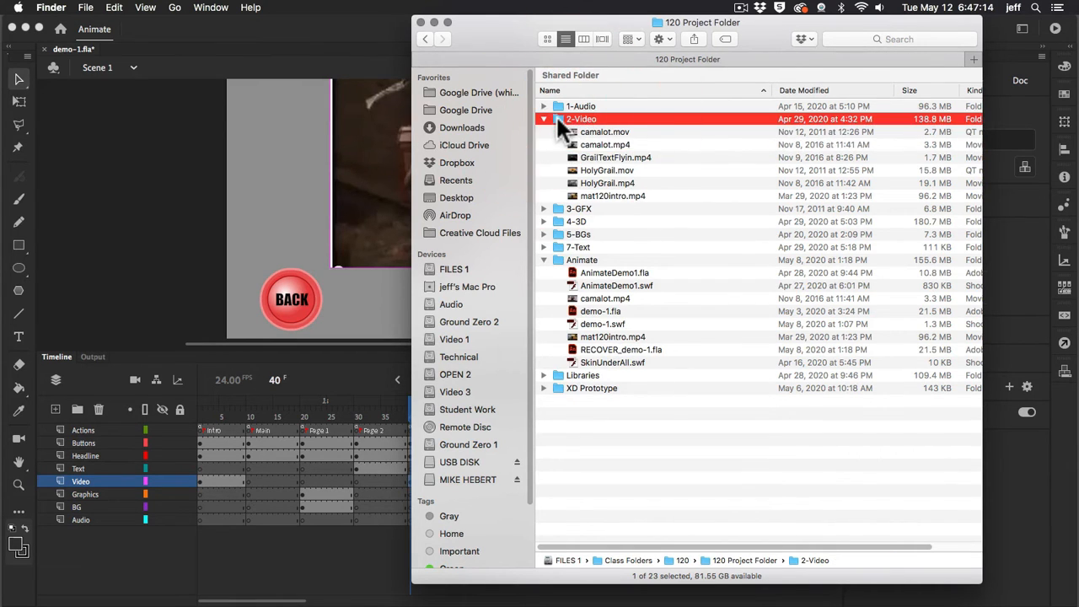
{"action": "left_click", "coordinate": [574, 297]}
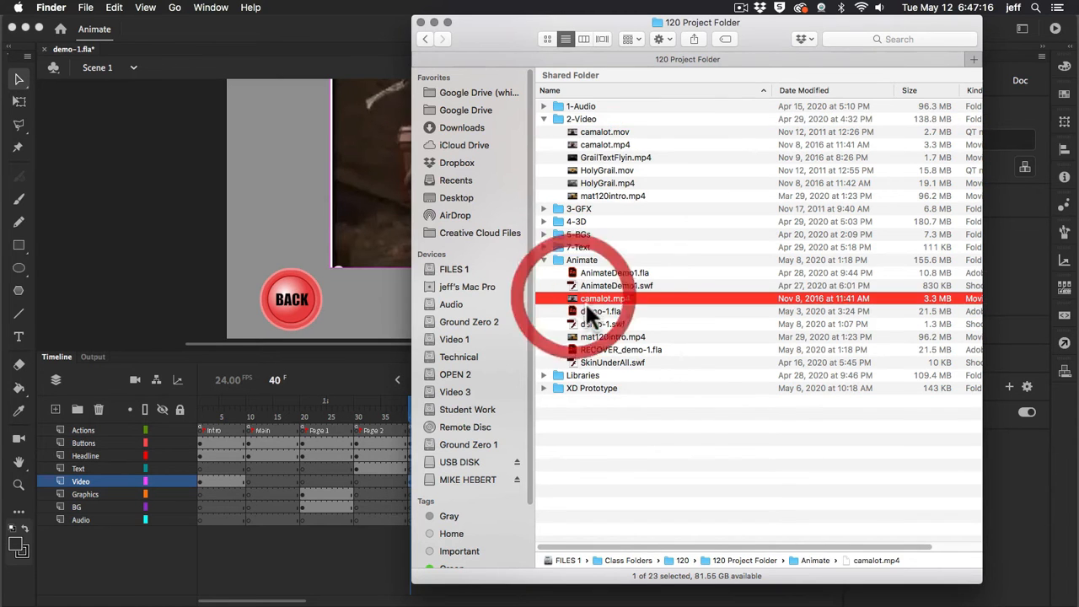
{"action": "left_click", "coordinate": [571, 338]}
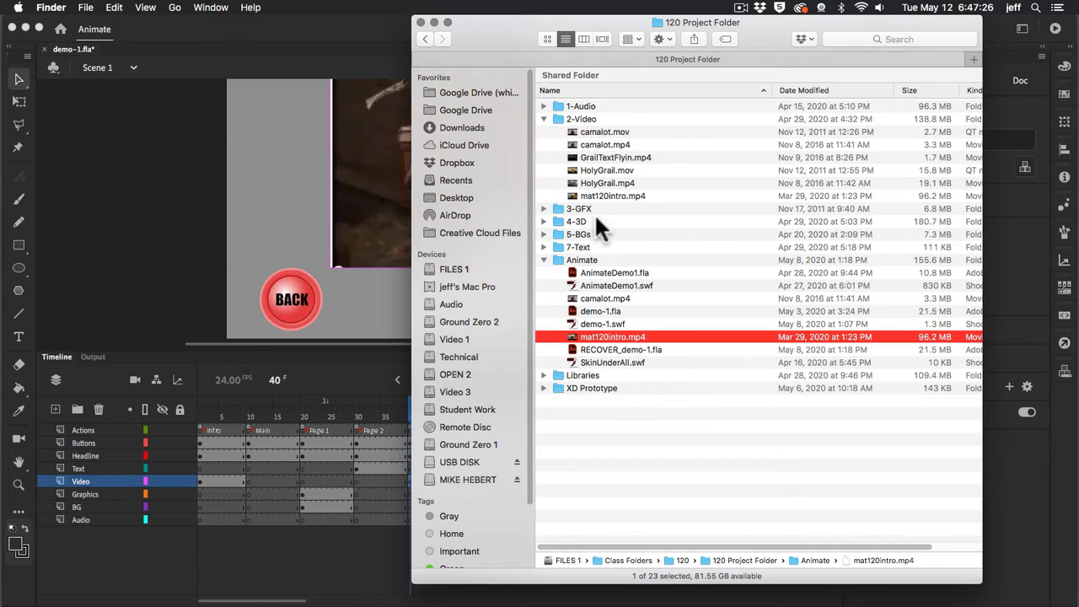
- Review the Animate folder and its camalot.mp4 against the 2-Video folder as locations for the linked videos
{"action": "left_click", "coordinate": [556, 260]}
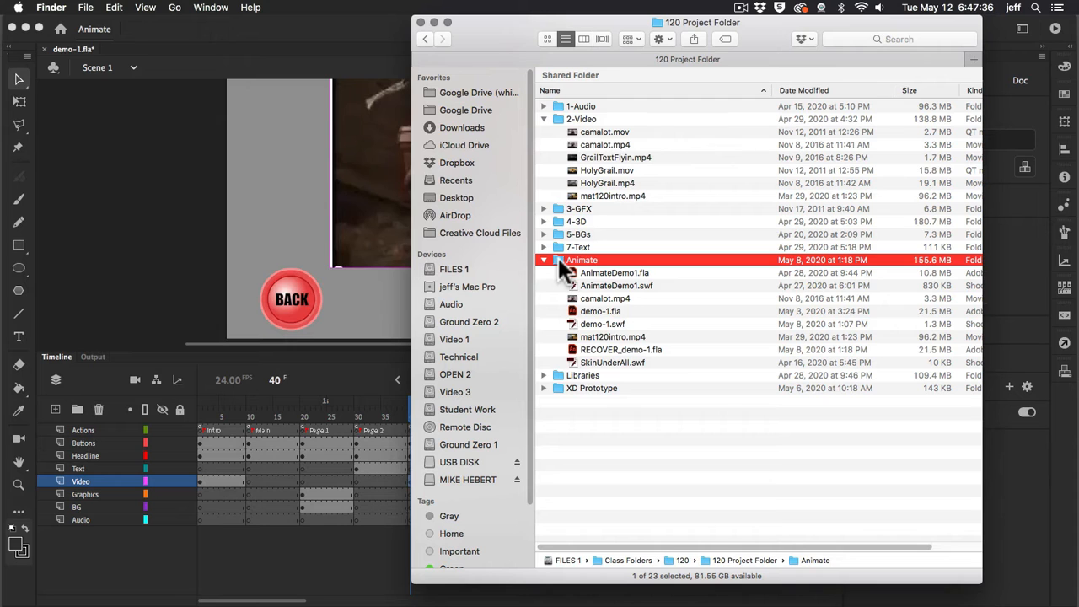
{"action": "left_click", "coordinate": [573, 301]}
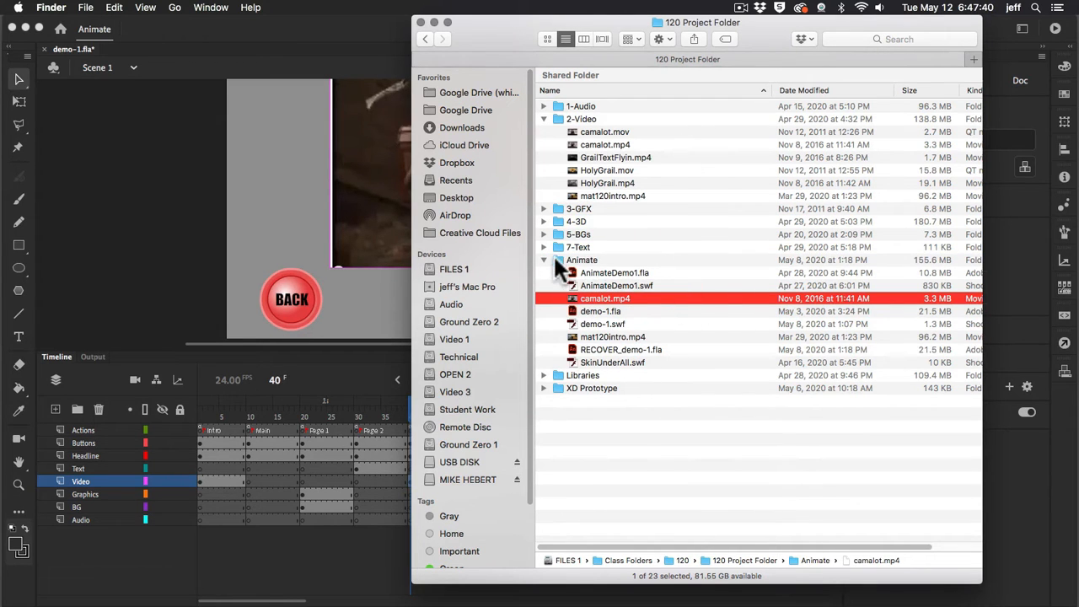
{"action": "left_click", "coordinate": [558, 263]}
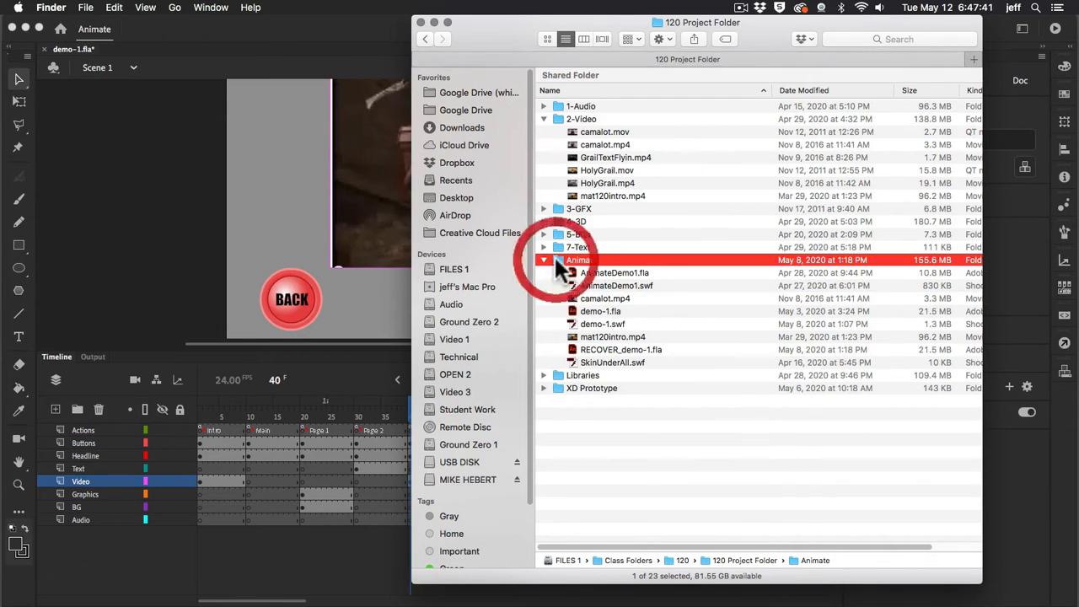
{"action": "left_click", "coordinate": [555, 119]}
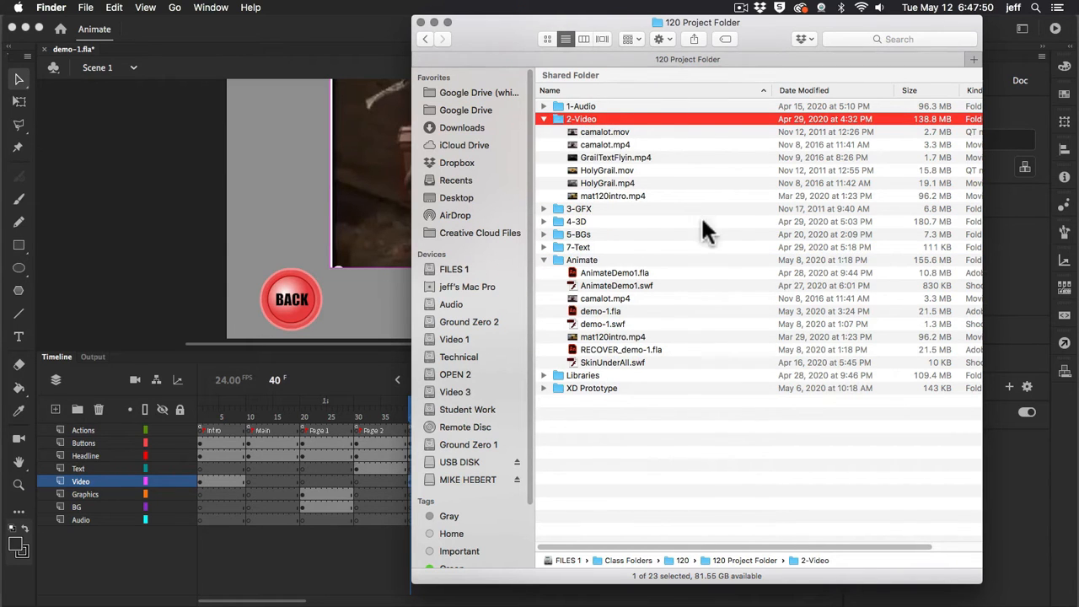
{"action": "left_click", "coordinate": [556, 255]}
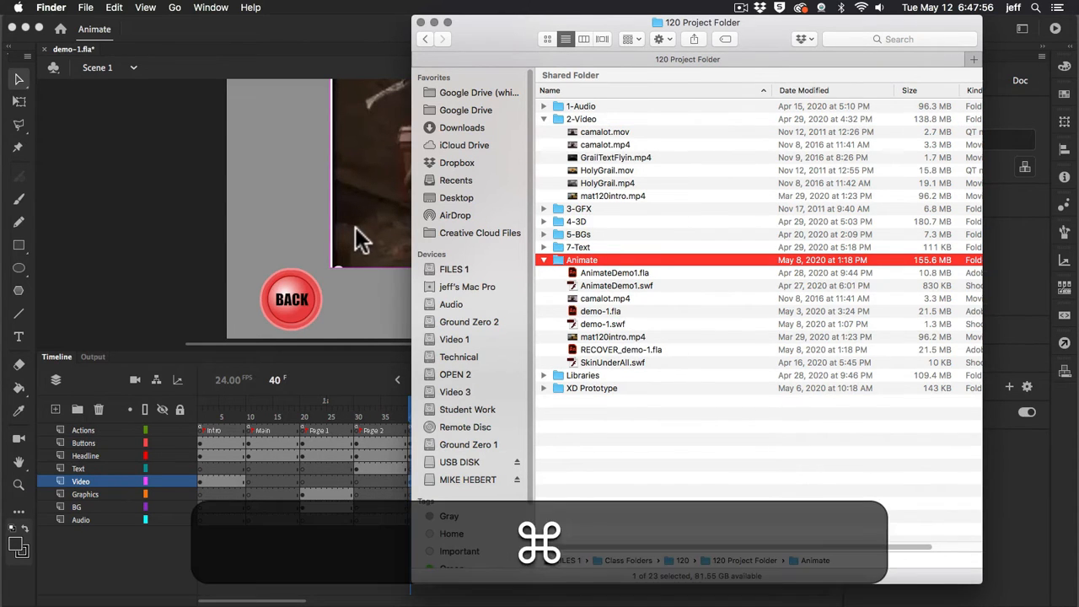
- Switch to Adobe Animate, go to frame 1 of the Intro section, enlarge the stage area and set the stage zoom to 50%
{"action": "key", "text": "super+Tab"}
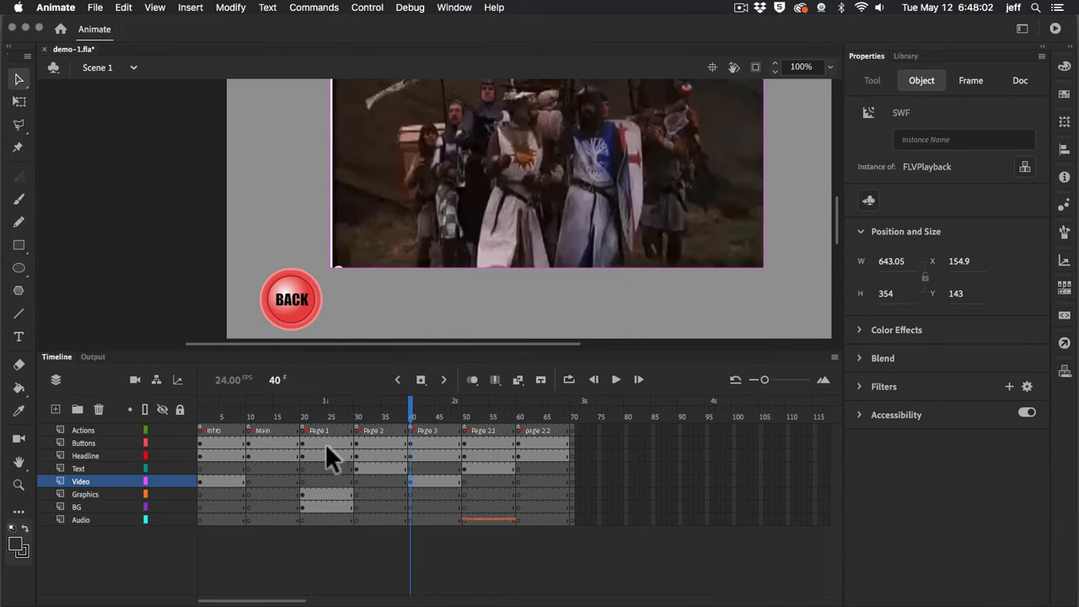
{"action": "left_click", "coordinate": [199, 416]}
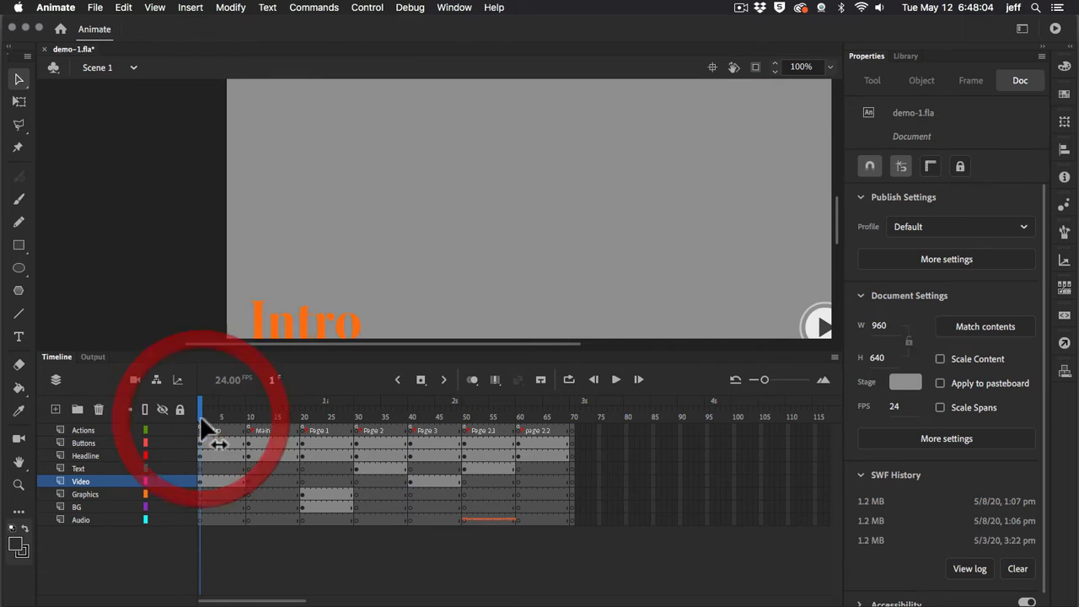
{"action": "left_click_drag", "start_coordinate": [479, 352], "coordinate": [485, 432]}
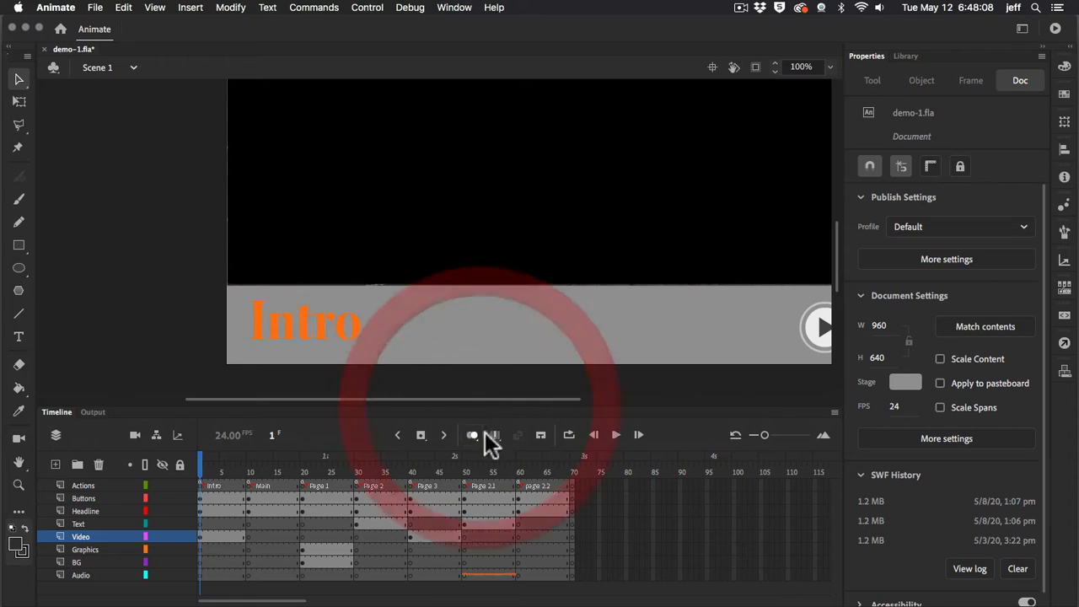
{"action": "key", "text": "super+minus"}
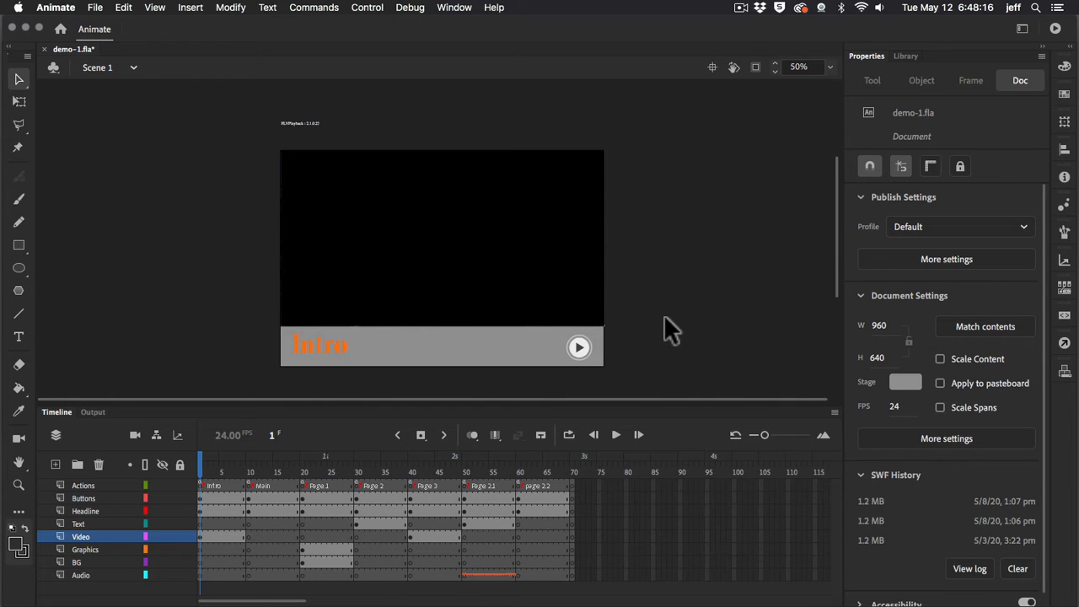
- Test the movie, continue from the intro to the main menu, view Page 1 and return to the menu
{"action": "key", "text": "super+Return"}
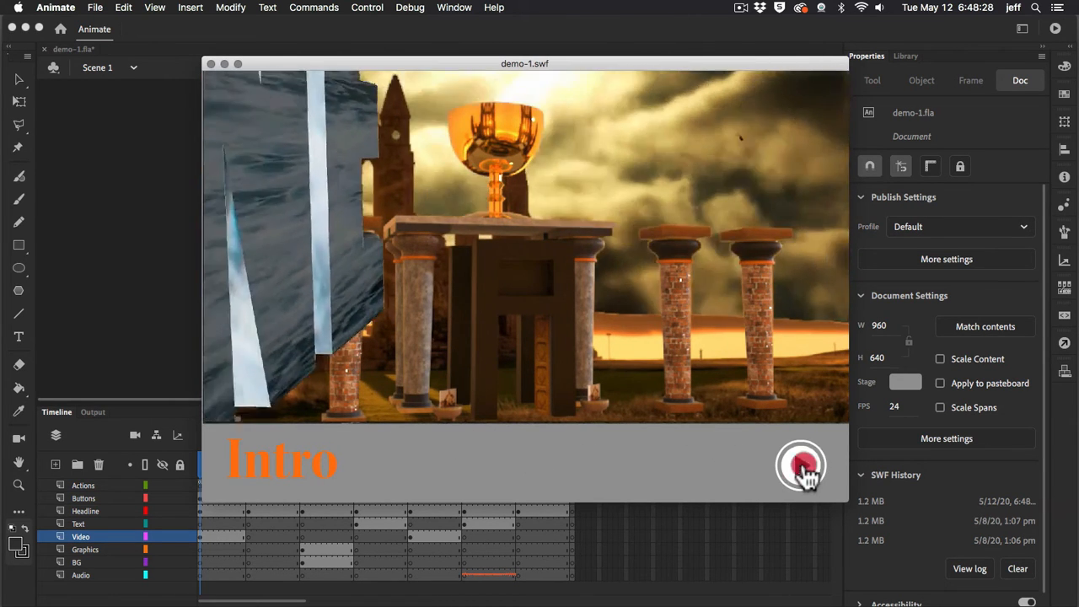
{"action": "left_click", "coordinate": [803, 470]}
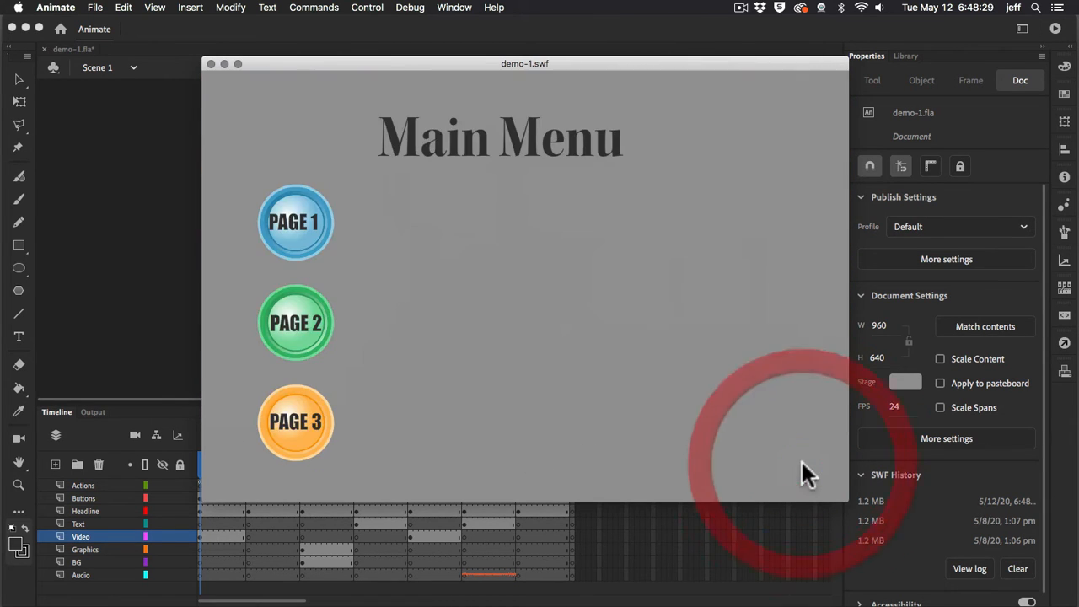
{"action": "left_click", "coordinate": [293, 240]}
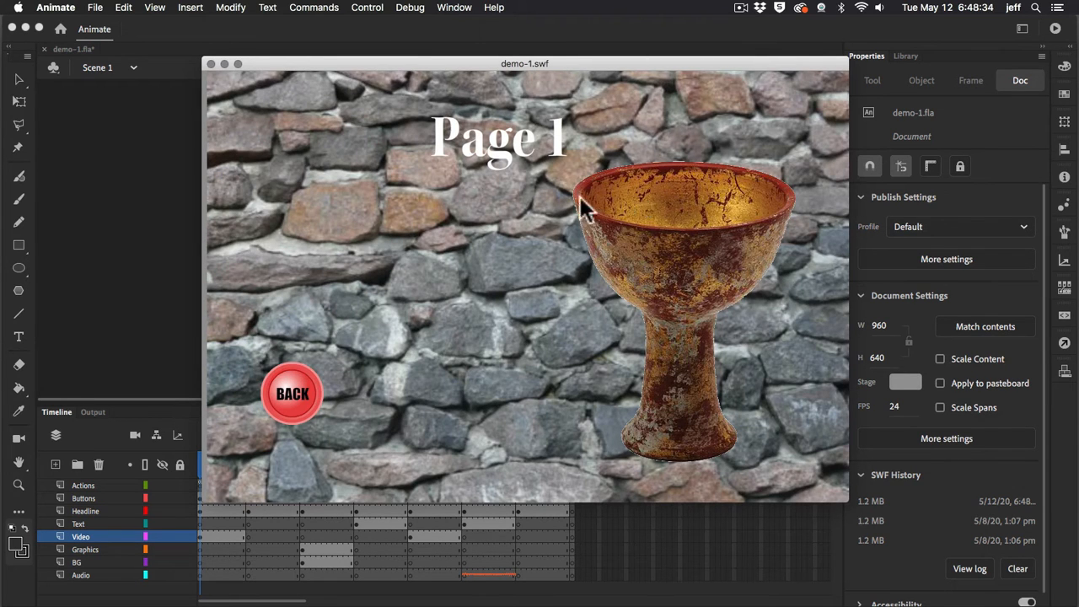
{"action": "left_click", "coordinate": [304, 393]}
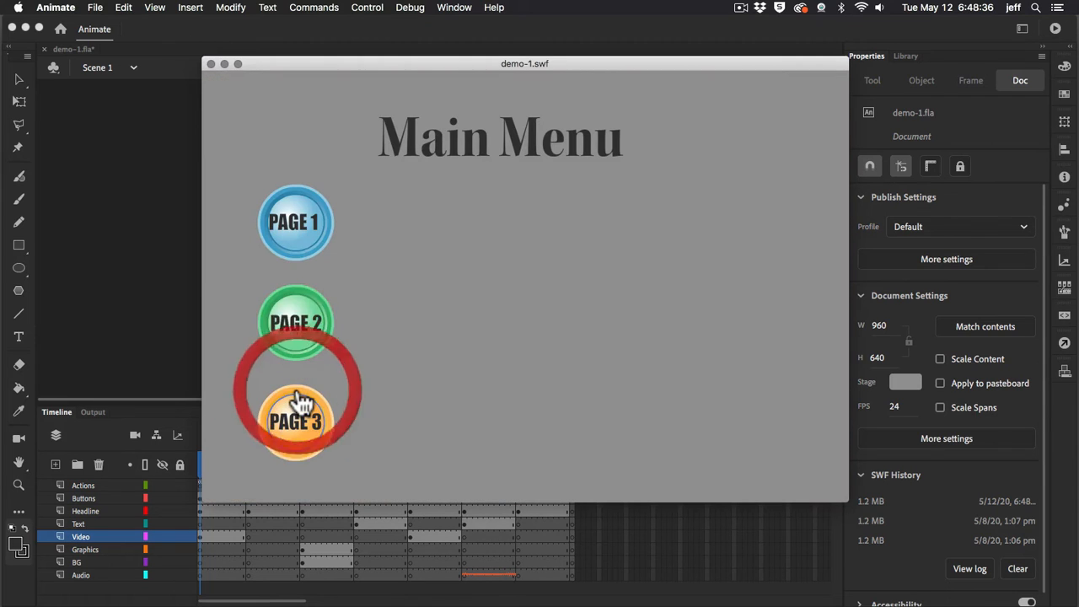
- Check Page 2 and Page 2.1 in the test movie, raising the system volume and scrolling the skateboarding text before returning to Page 2
{"action": "left_click", "coordinate": [301, 327]}
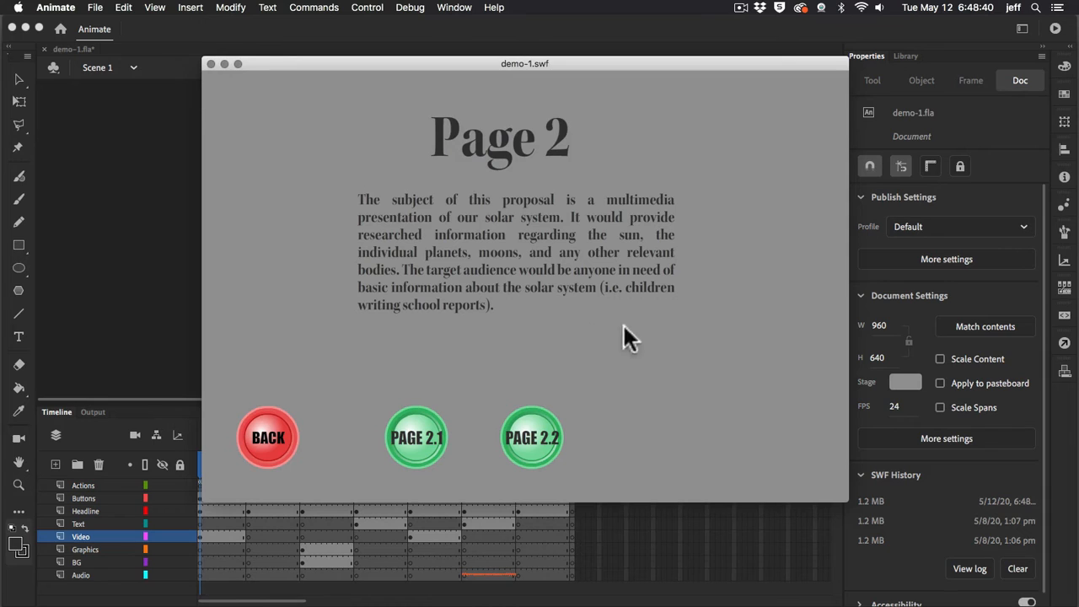
{"action": "left_click", "coordinate": [428, 451]}
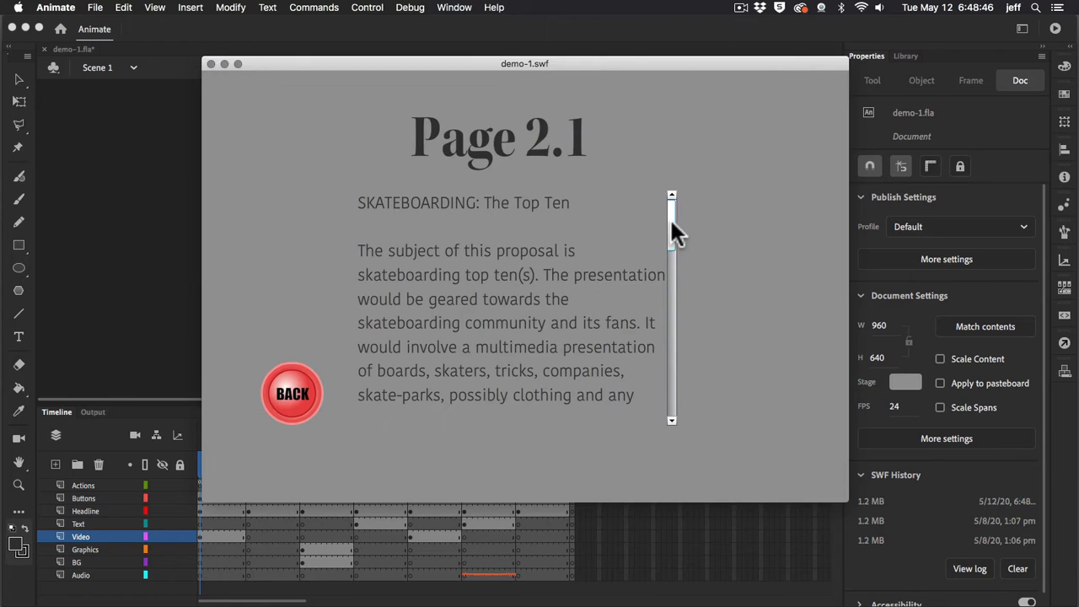
{"action": "key", "text": "XF86AudioRaiseVolume"}
{"action": "key", "text": "XF86AudioRaiseVolume"}
{"action": "key", "text": "XF86AudioRaiseVolume"}
{"action": "key", "text": "XF86AudioRaiseVolume"}
{"action": "key", "text": "XF86AudioRaiseVolume"}
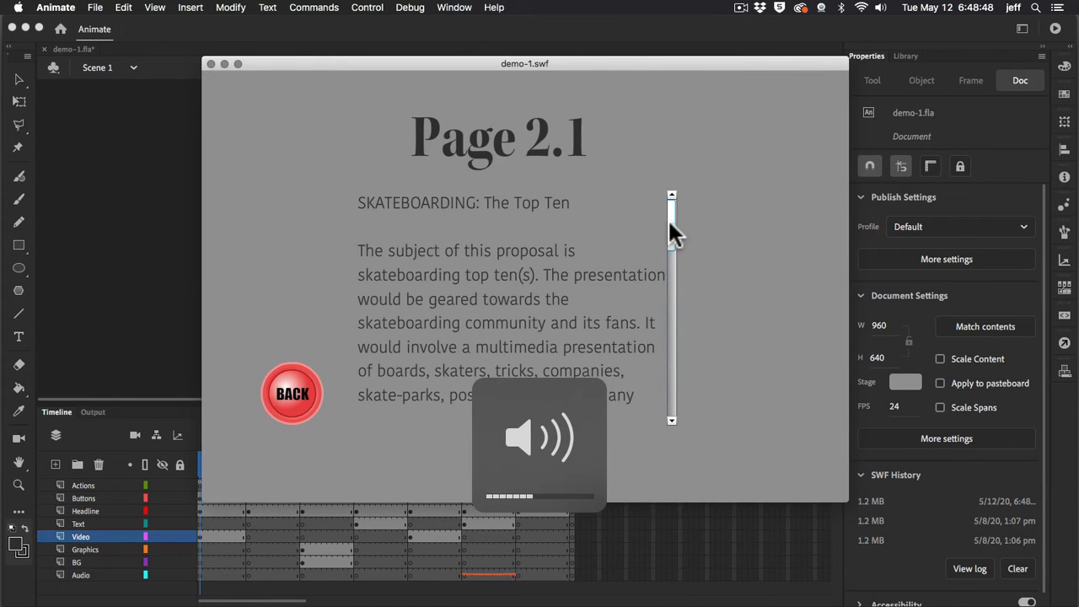
{"action": "left_click_drag", "start_coordinate": [670, 224], "coordinate": [685, 205]}
{"action": "left_click", "coordinate": [291, 398]}
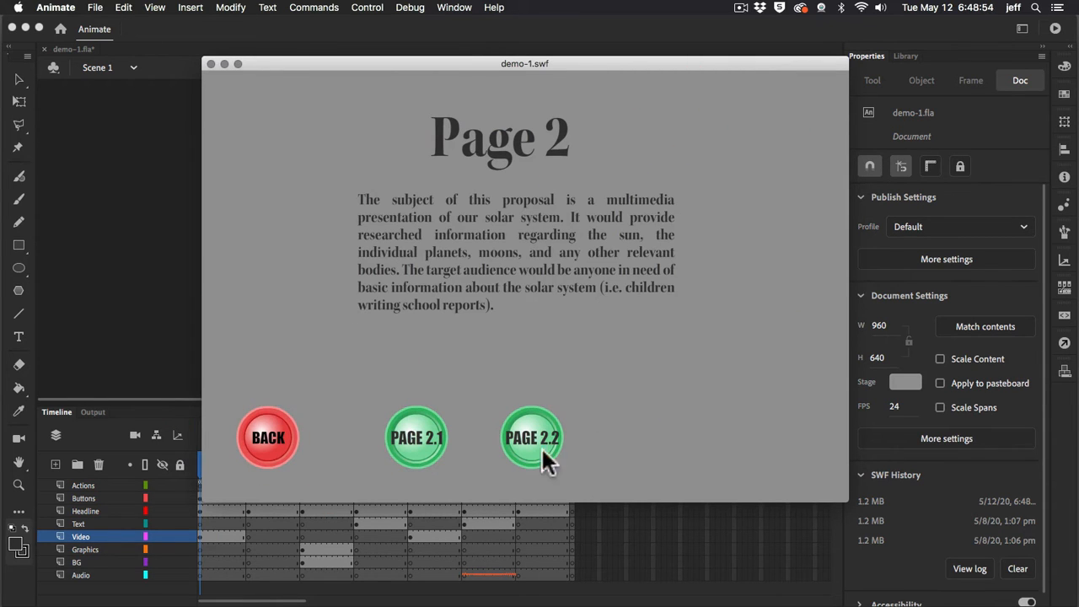
- View Page 2.2 in the test movie, go back through Page 2 to the main menu, and open Page 3
{"action": "left_click", "coordinate": [527, 455]}
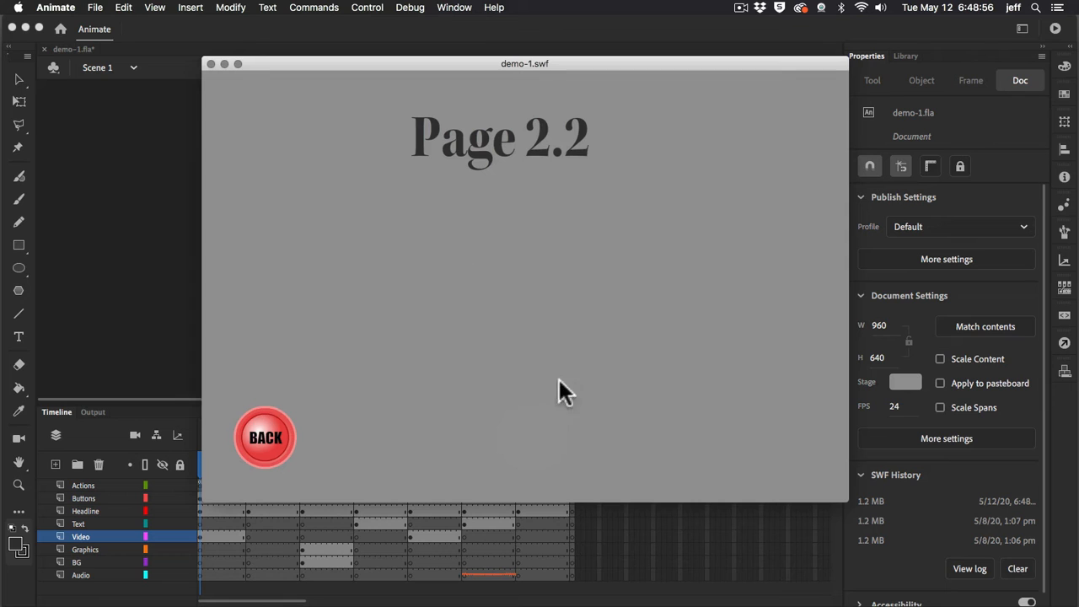
{"action": "left_click", "coordinate": [268, 449]}
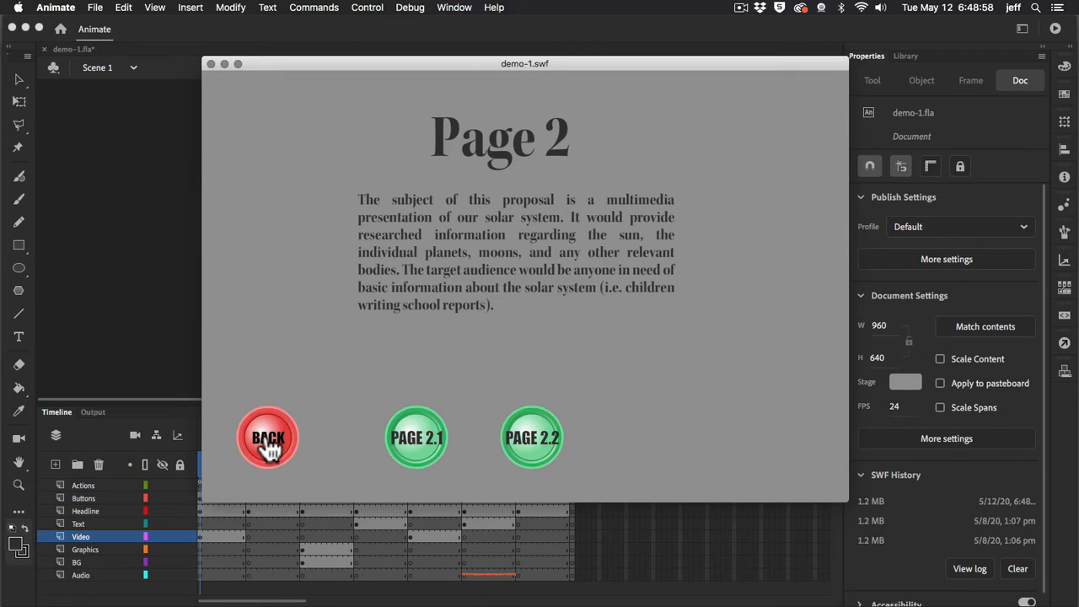
{"action": "left_click", "coordinate": [268, 447]}
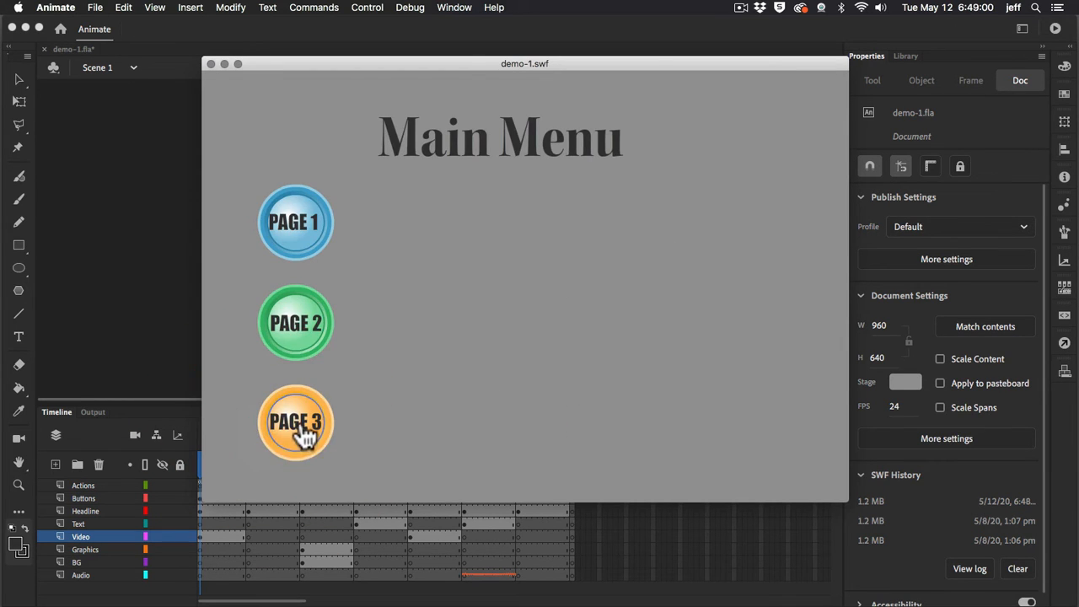
{"action": "left_click", "coordinate": [300, 421]}
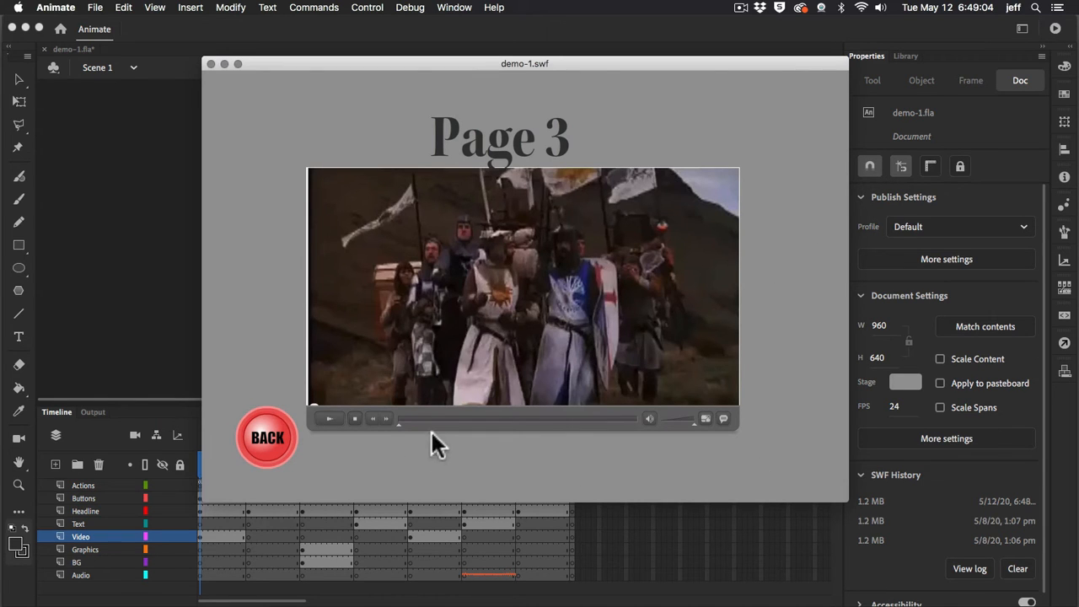
- Play the Page 3 video in the test movie, return to the main menu and close the test window
{"action": "left_click", "coordinate": [330, 419]}
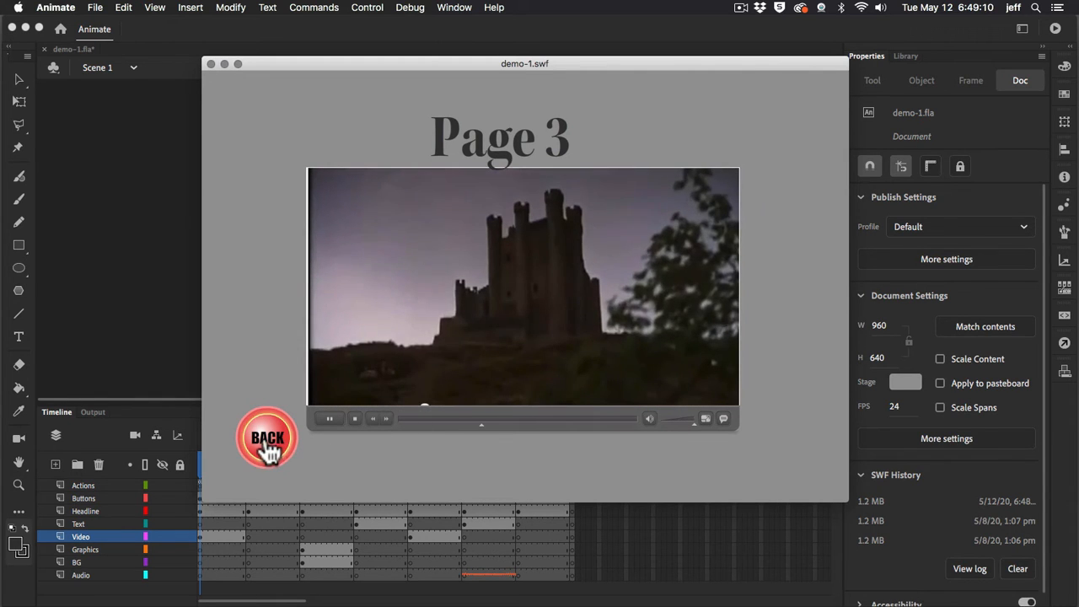
{"action": "left_click", "coordinate": [268, 450]}
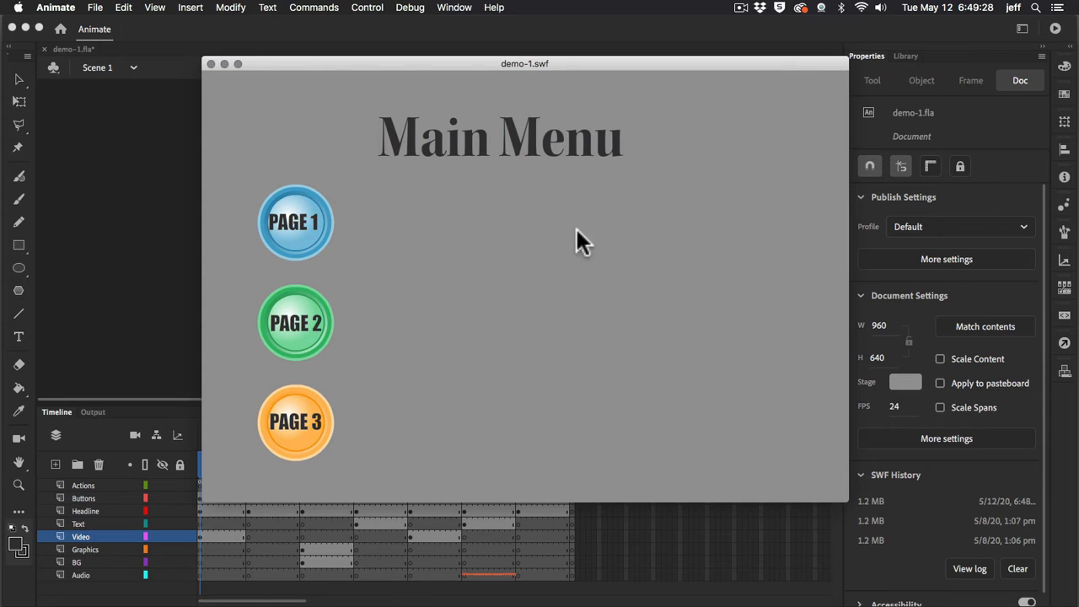
{"action": "left_click", "coordinate": [210, 64]}
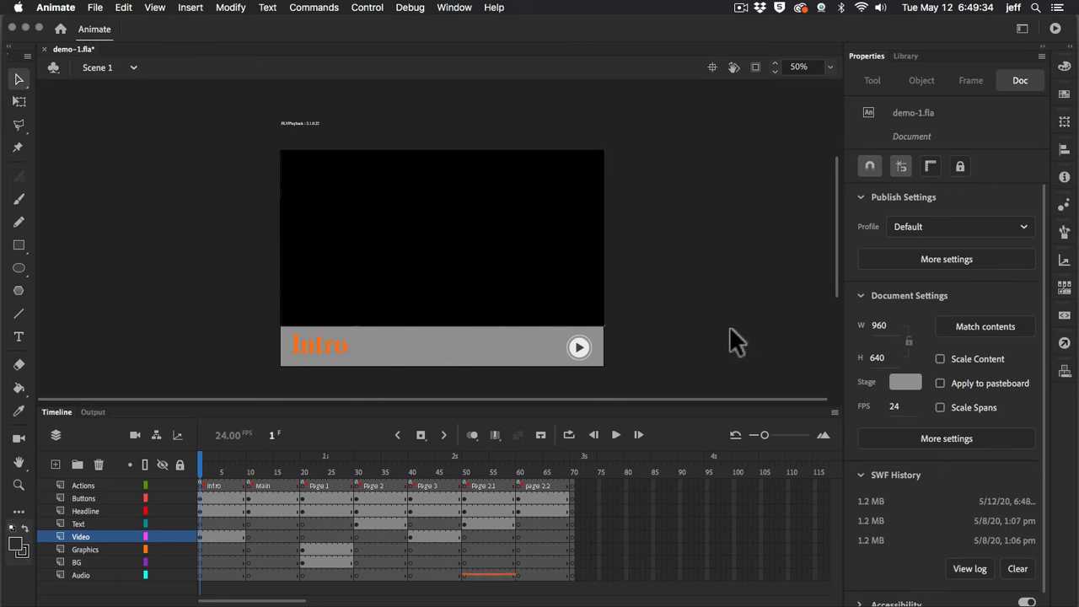
{"action": "left_click", "coordinate": [740, 8]}
{"action": "left_click", "coordinate": [752, 42]}
- With nothing selected on the stage, open the document's full publish settings and set the target to Flash Player 20
{"action": "left_click", "coordinate": [736, 247]}
{"action": "left_click", "coordinate": [487, 268]}
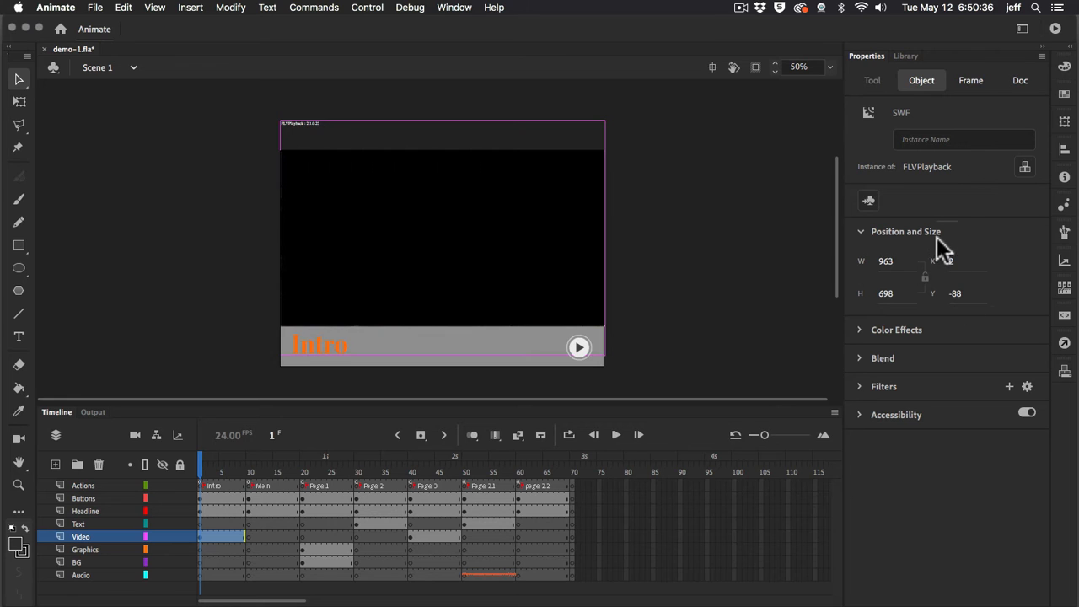
{"action": "left_click", "coordinate": [702, 204]}
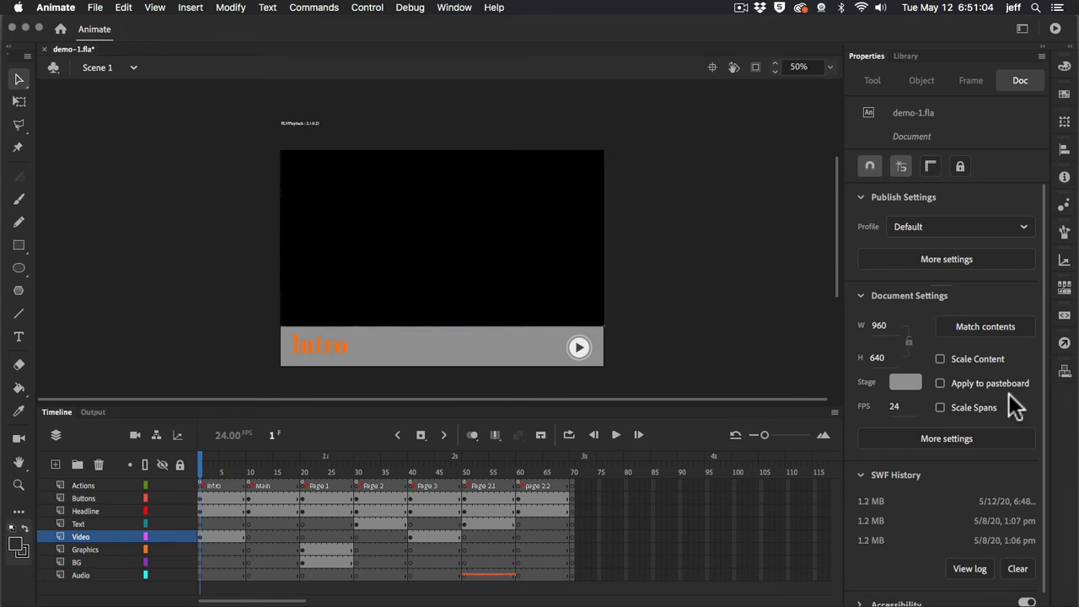
{"action": "left_click", "coordinate": [950, 258]}
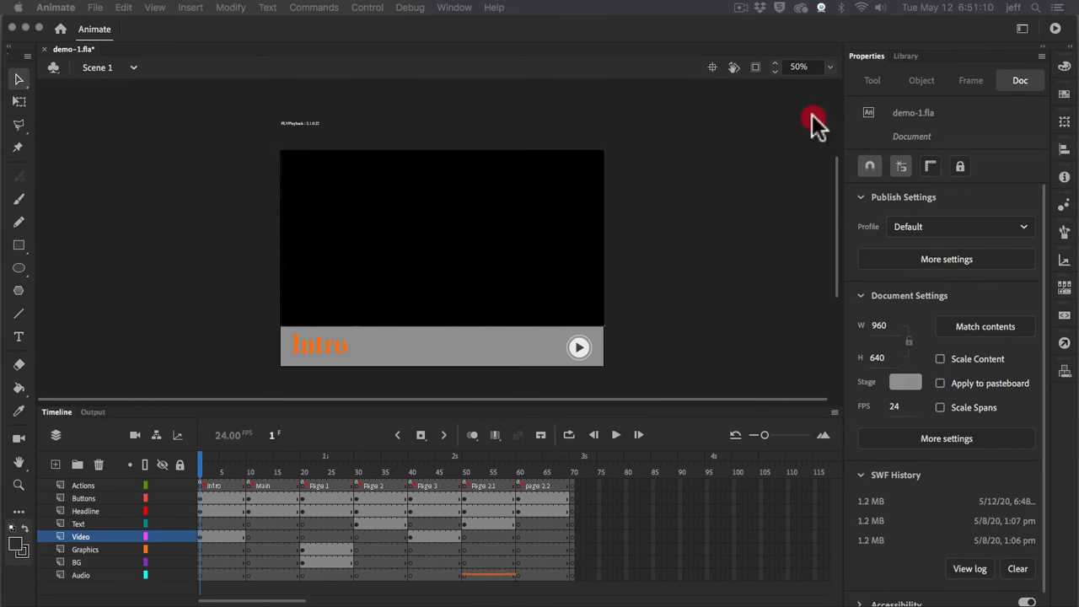
{"action": "left_click_drag", "start_coordinate": [814, 116], "coordinate": [511, 53]}
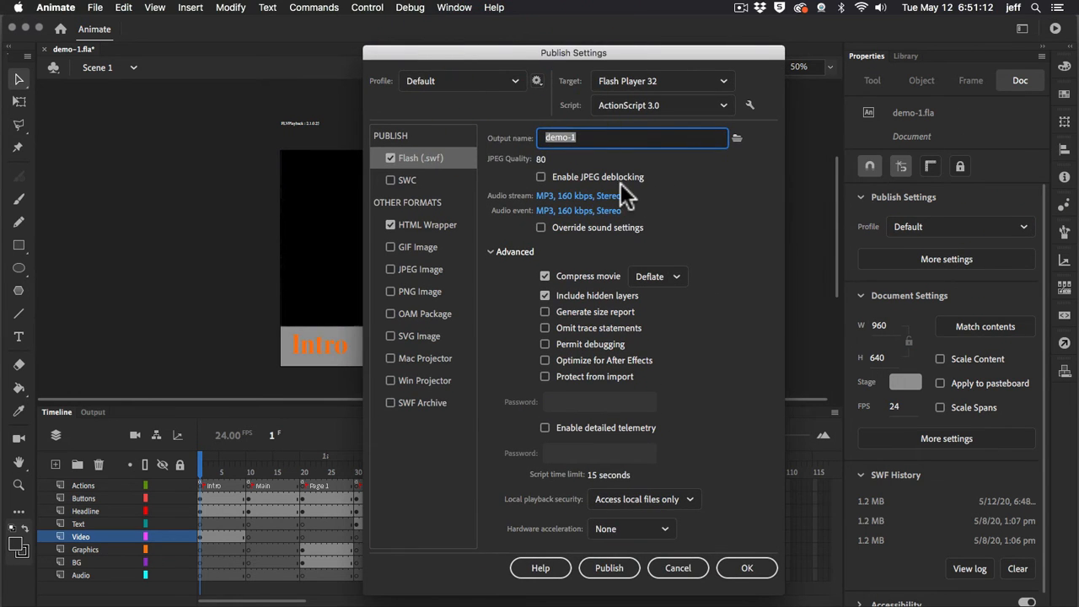
{"action": "left_click", "coordinate": [585, 133]}
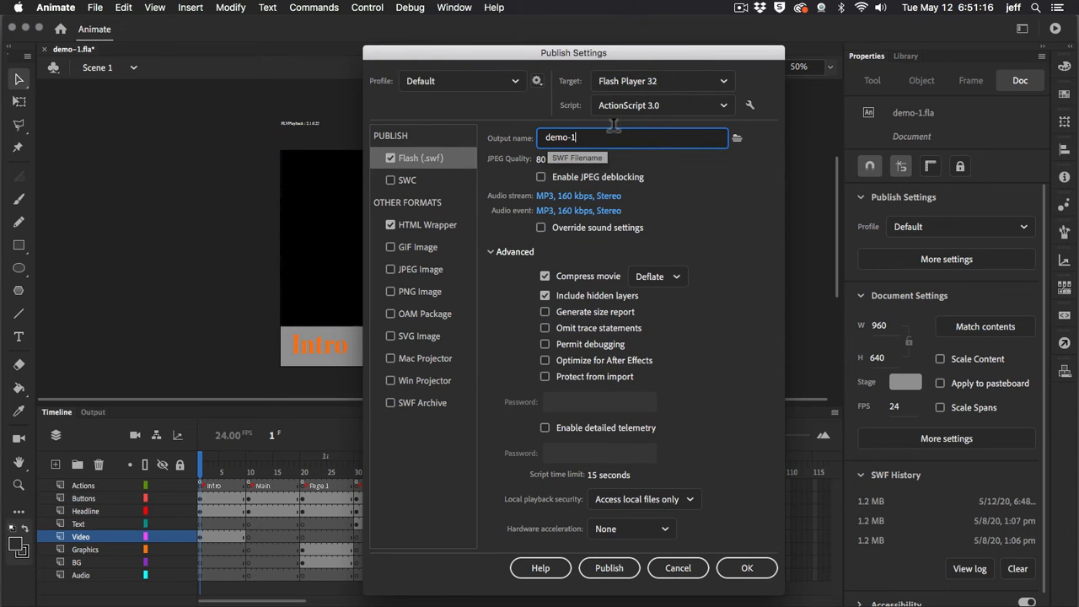
{"action": "left_click", "coordinate": [723, 81]}
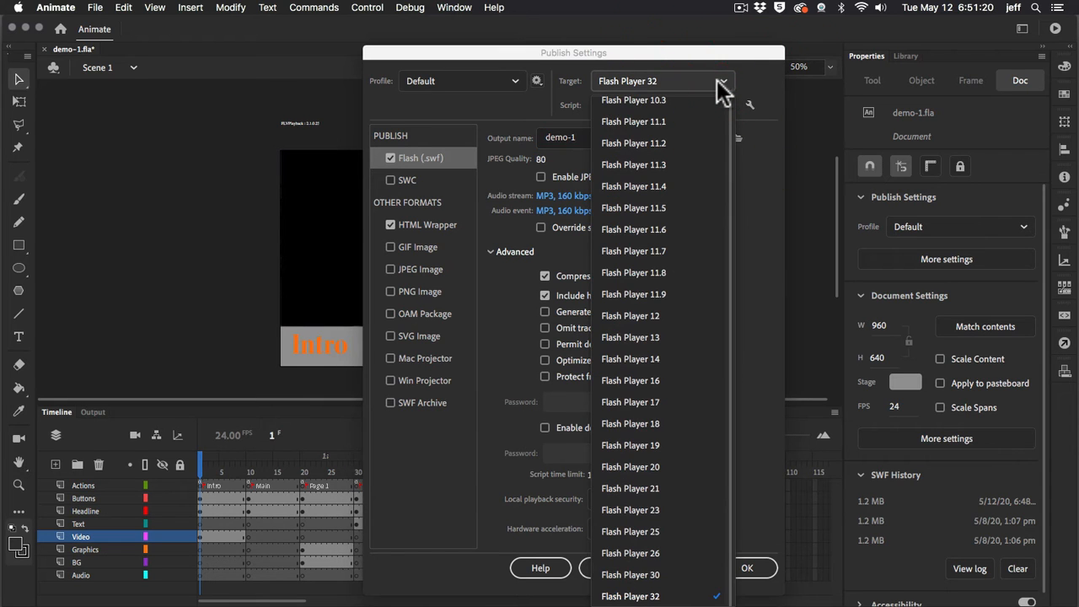
{"action": "scroll", "coordinate": [694, 139], "scroll_direction": "down", "scroll_amount": 1}
{"action": "left_click", "coordinate": [637, 468]}
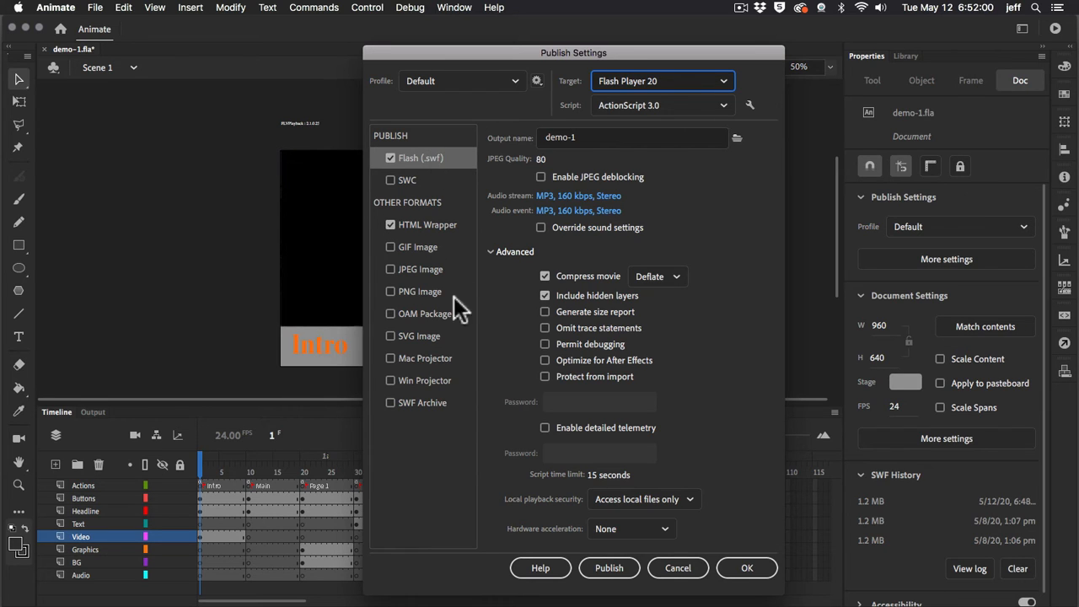
- Enable the Mac Projector and Win Projector output formats and check the output name of each
{"action": "left_click", "coordinate": [390, 358]}
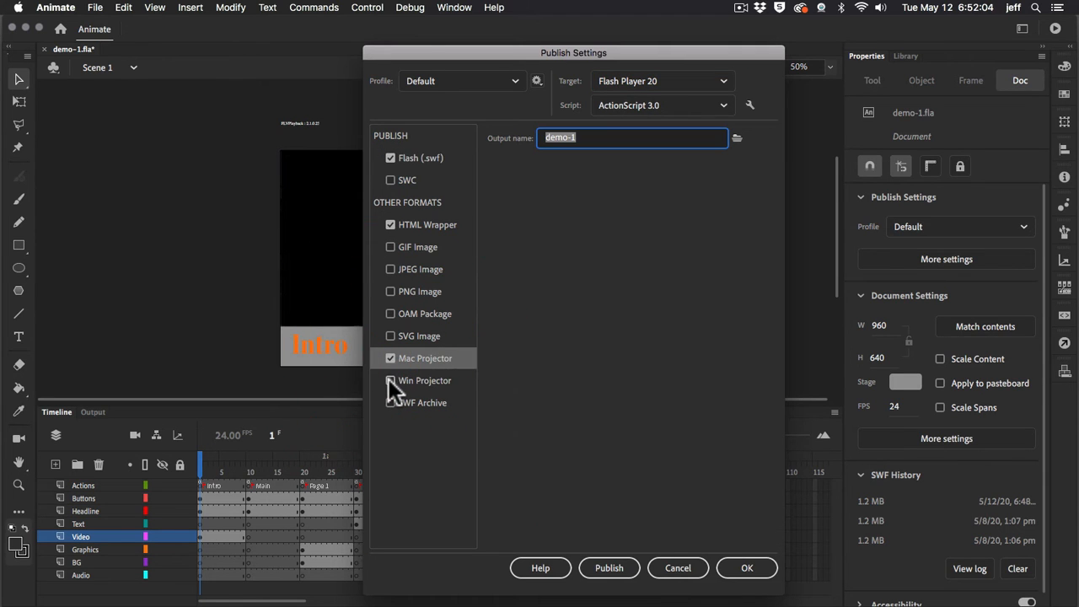
{"action": "left_click", "coordinate": [390, 380]}
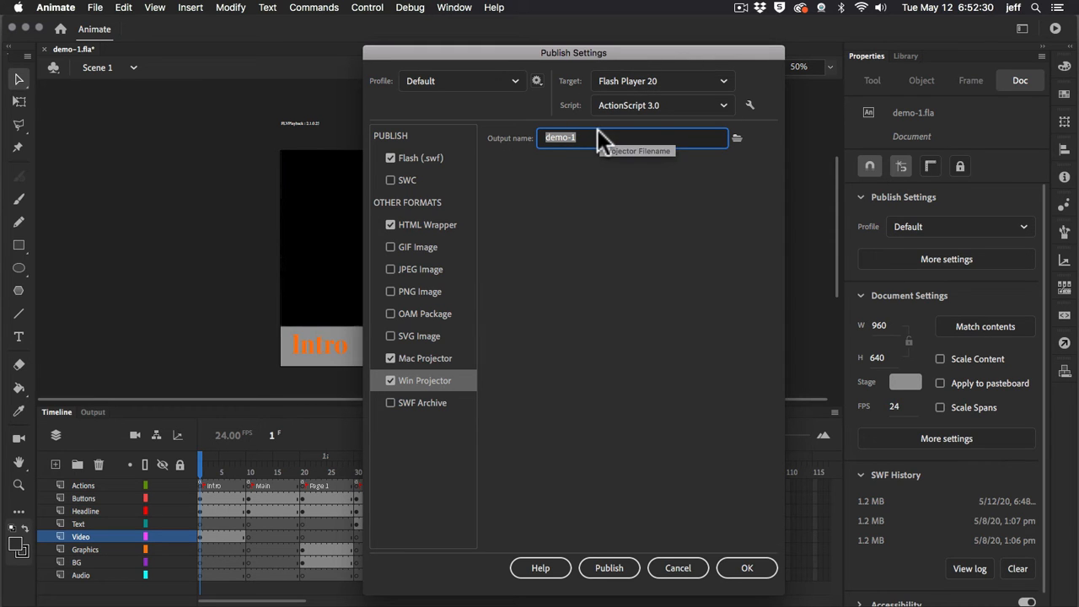
{"action": "left_click", "coordinate": [414, 354]}
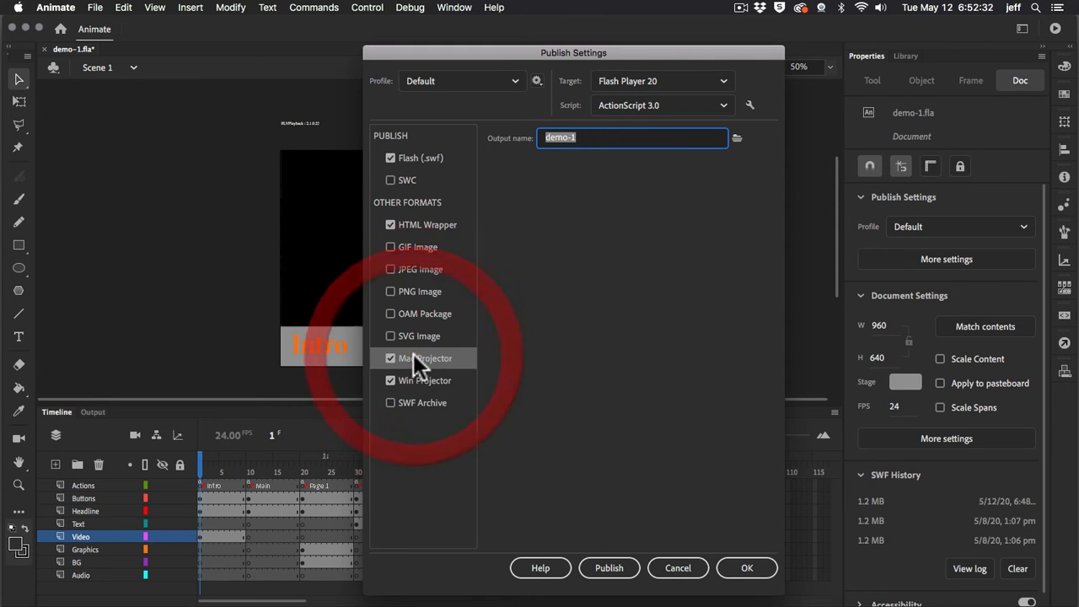
{"action": "left_click", "coordinate": [425, 381]}
{"action": "left_click", "coordinate": [440, 358]}
- In the HTML Wrapper settings, enable Paused at start and turn off Loop playback
{"action": "left_click", "coordinate": [430, 221]}
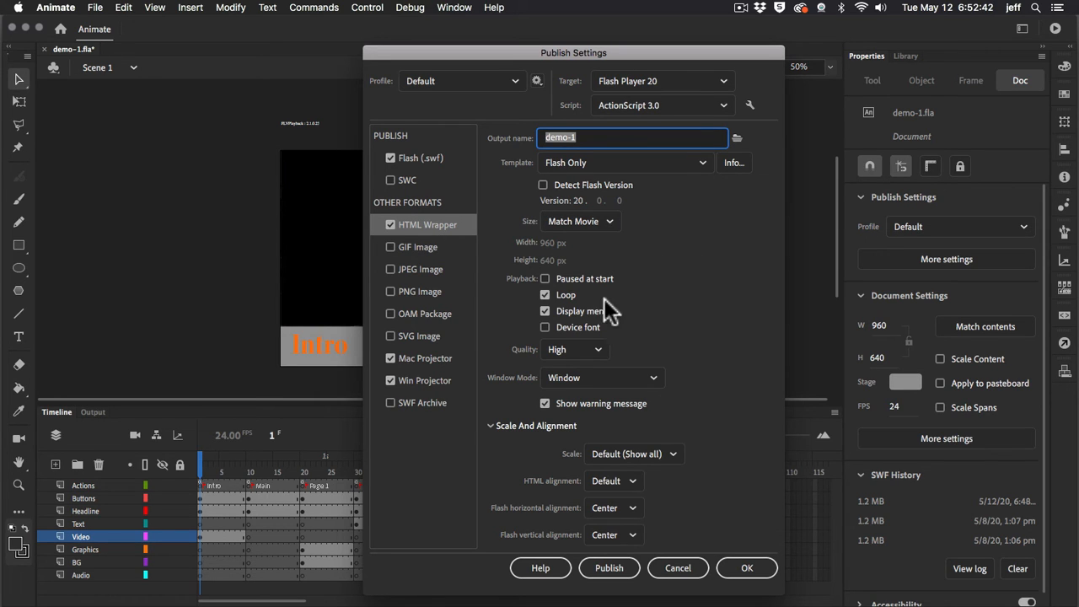
{"action": "left_click", "coordinate": [545, 279]}
{"action": "left_click", "coordinate": [545, 294]}
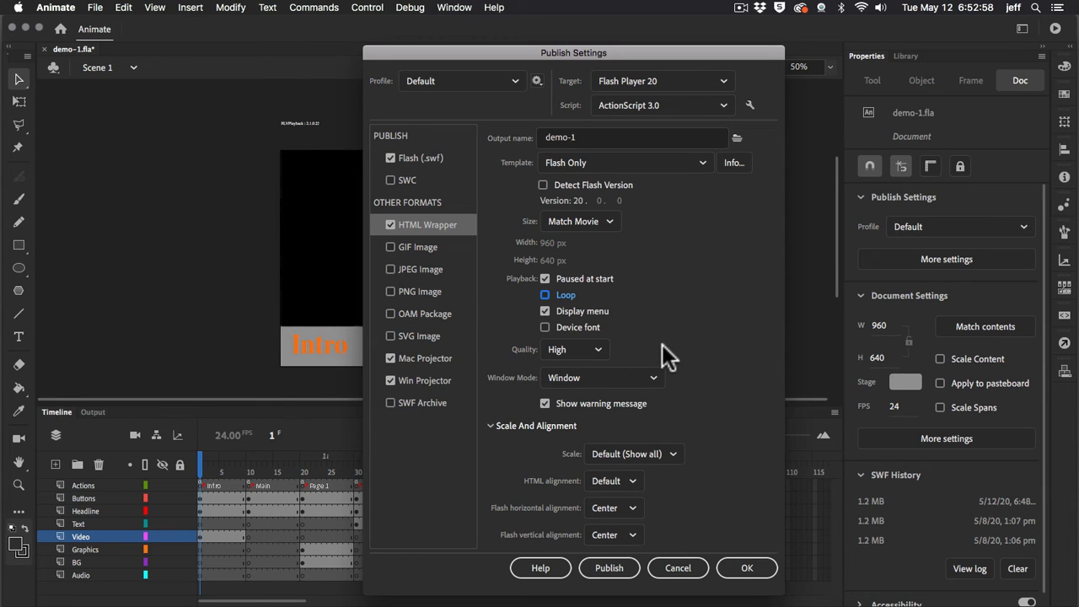
- Review the HTML quality and window mode choices, keeping High and Window, and keep both Flash alignments at Center
{"action": "left_click", "coordinate": [597, 348]}
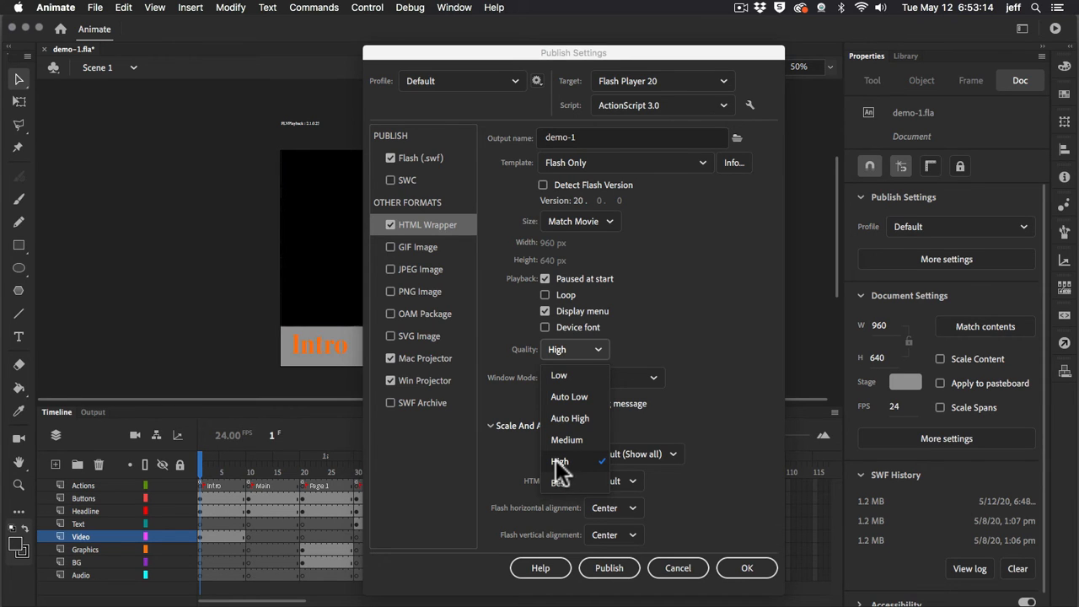
{"action": "left_click", "coordinate": [752, 368]}
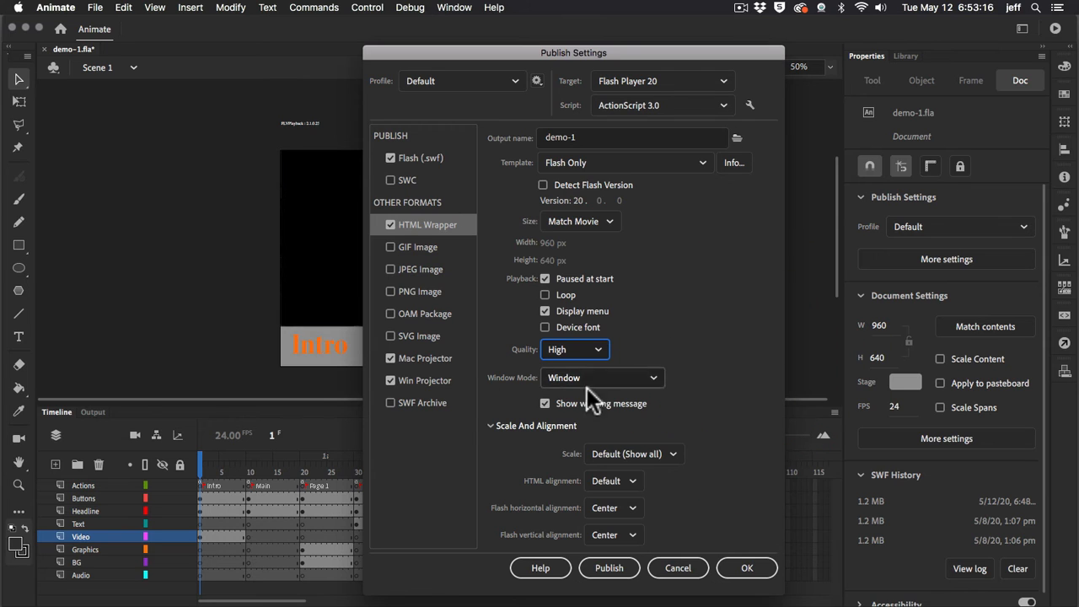
{"action": "left_click", "coordinate": [650, 377]}
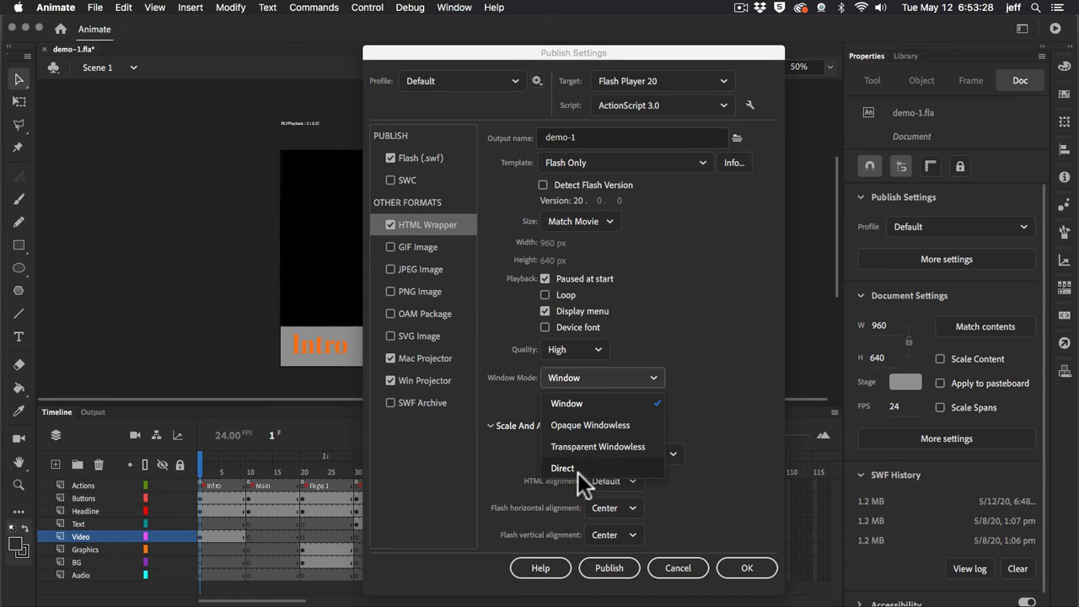
{"action": "left_click", "coordinate": [737, 364]}
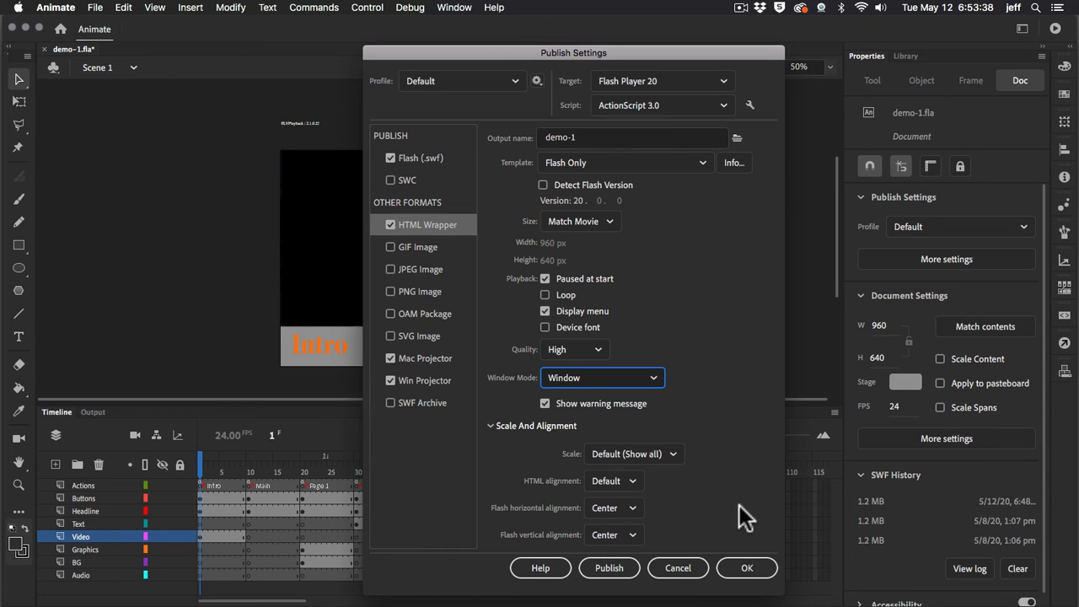
{"action": "left_click", "coordinate": [632, 507]}
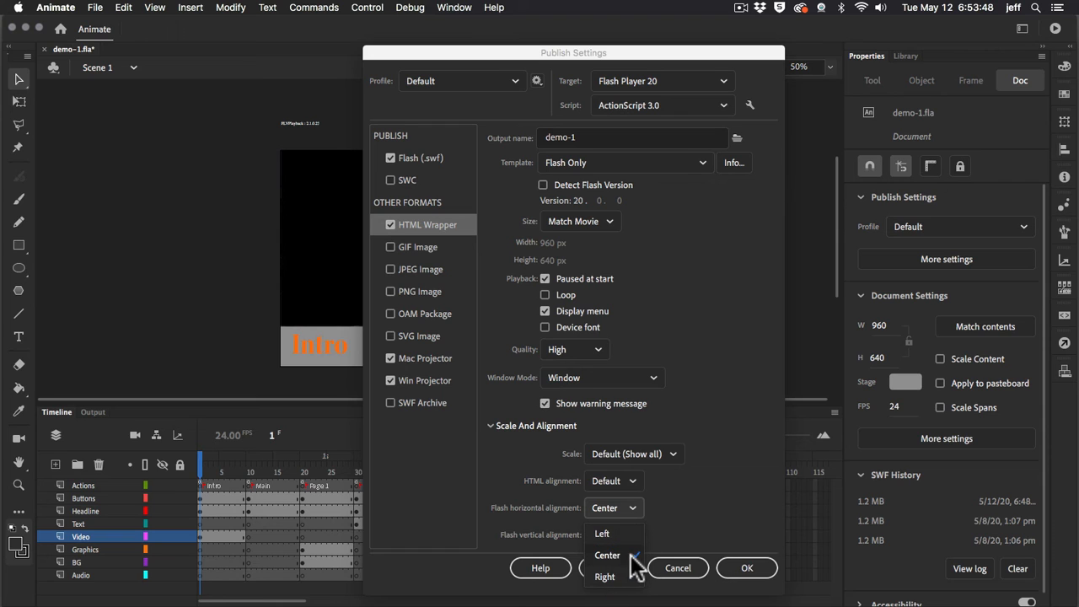
{"action": "left_click", "coordinate": [609, 554]}
{"action": "left_click", "coordinate": [634, 534]}
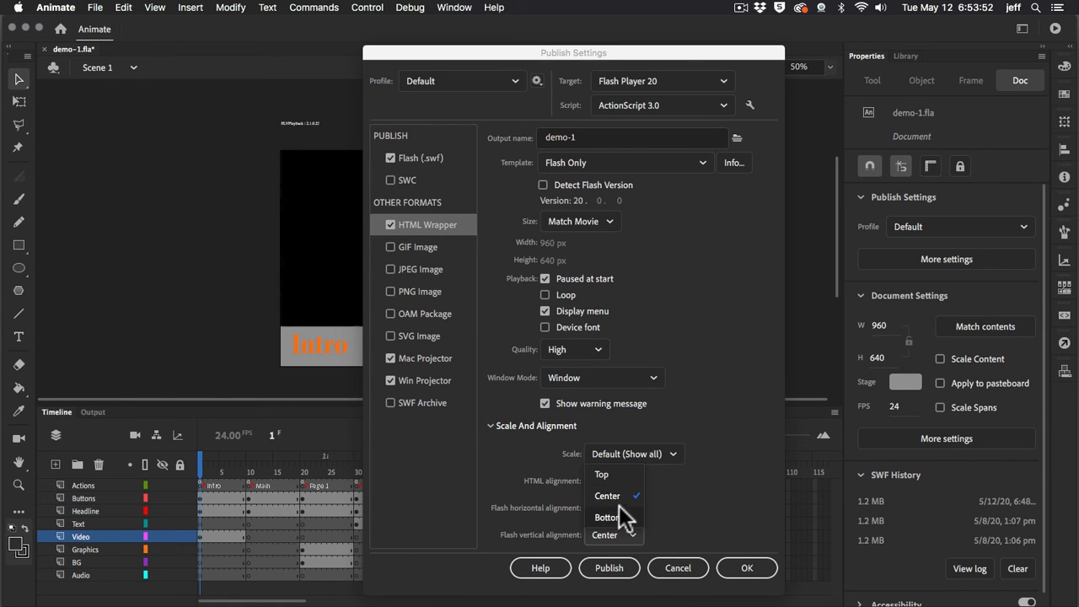
{"action": "left_click", "coordinate": [612, 495]}
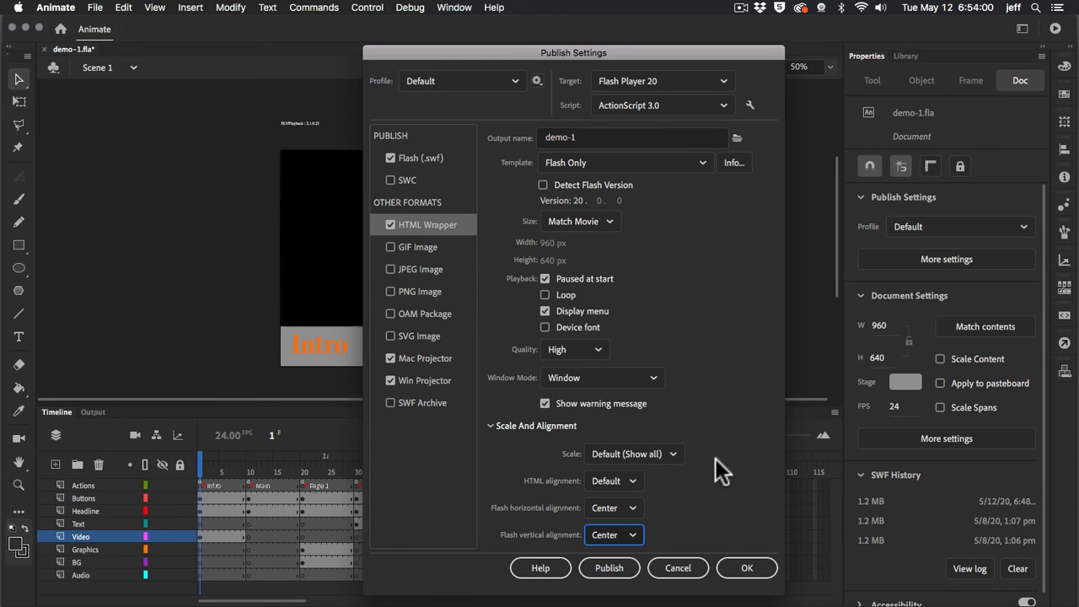
- Review the Flash (.swf), Mac Projector and Win Projector publish settings
{"action": "left_click", "coordinate": [406, 156]}
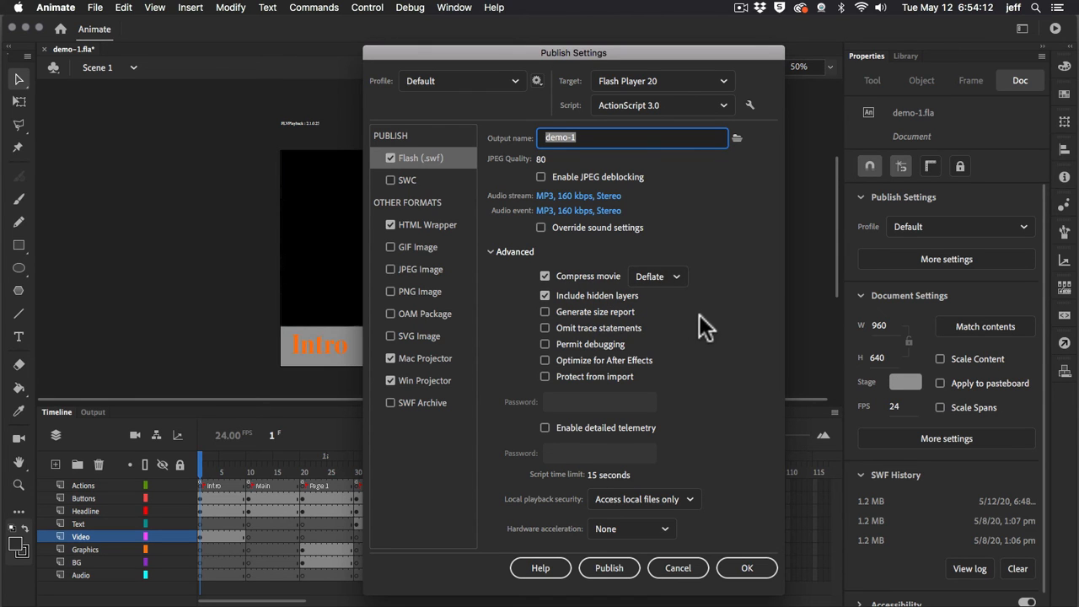
{"action": "left_click", "coordinate": [545, 295]}
{"action": "left_click", "coordinate": [409, 357]}
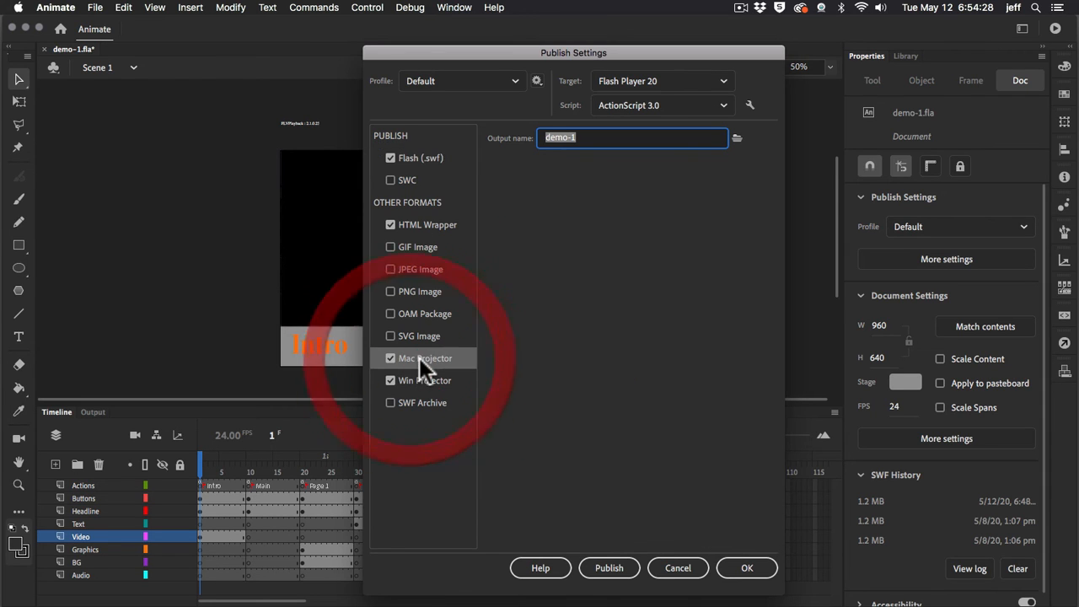
{"action": "left_click", "coordinate": [419, 379]}
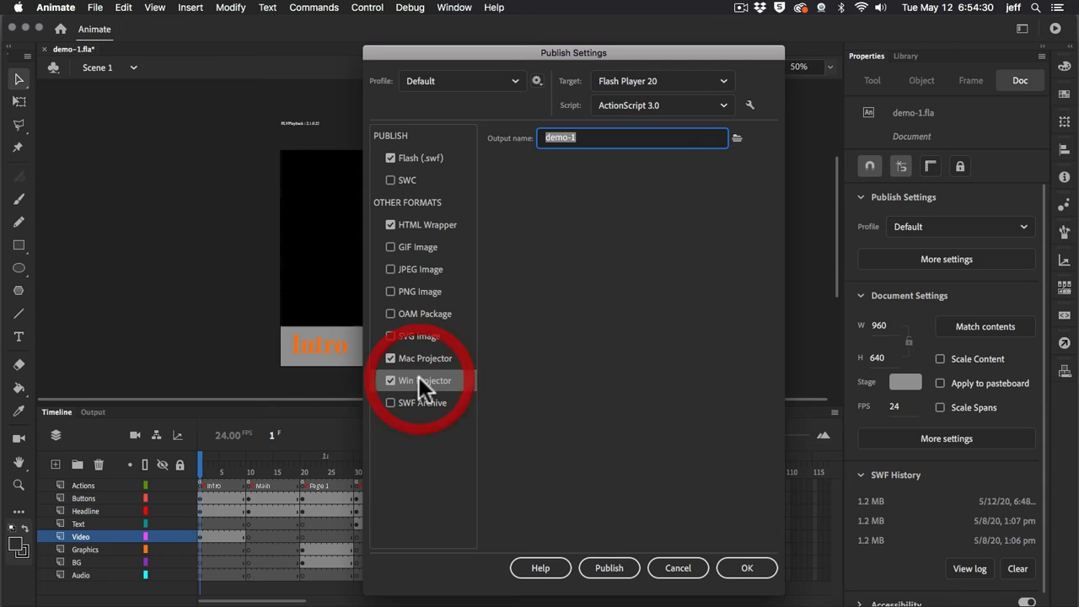
{"action": "left_click", "coordinate": [406, 156]}
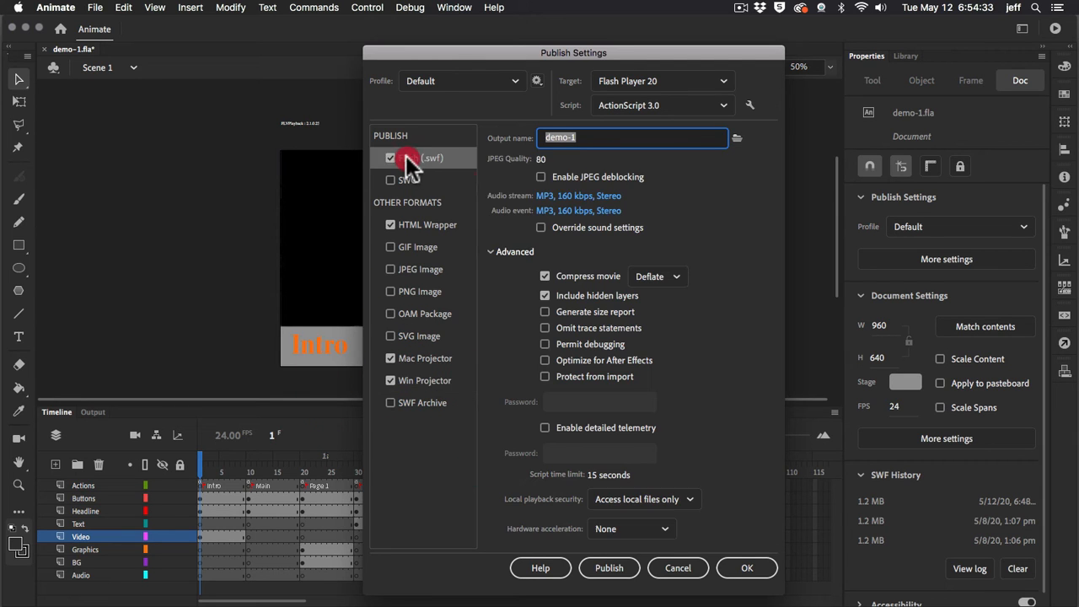
- Recheck the HTML Wrapper playback options and publish the movie in all enabled formats
{"action": "left_click", "coordinate": [408, 221]}
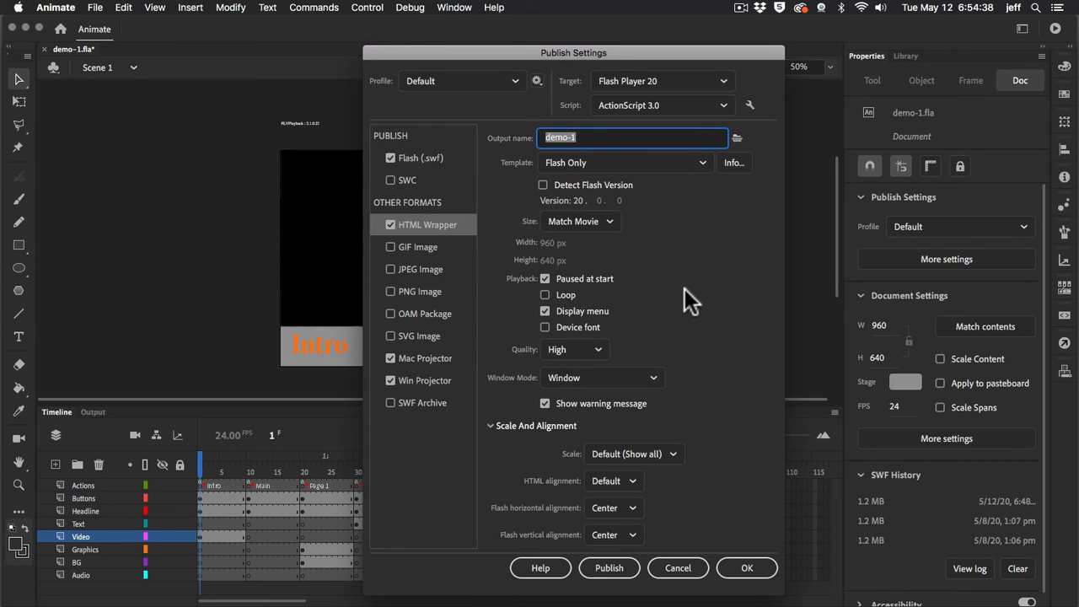
{"action": "left_click", "coordinate": [545, 278]}
{"action": "left_click", "coordinate": [609, 567]}
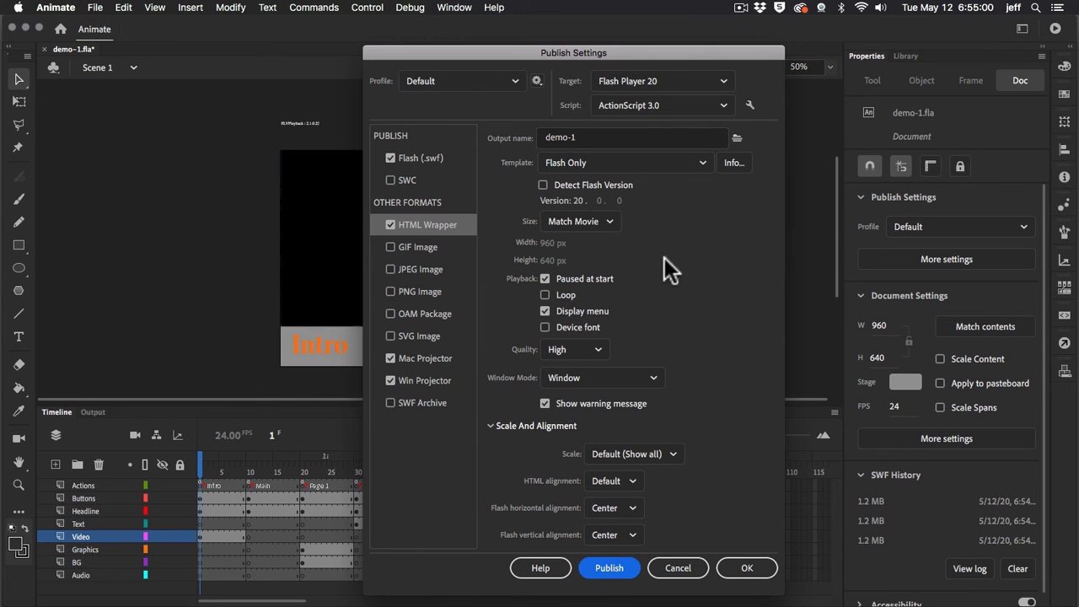
- Switch to Finder and examine the published demo-1 .swf, .html, .app and .exe files in the Animate folder
{"action": "key", "text": "super+Tab"}
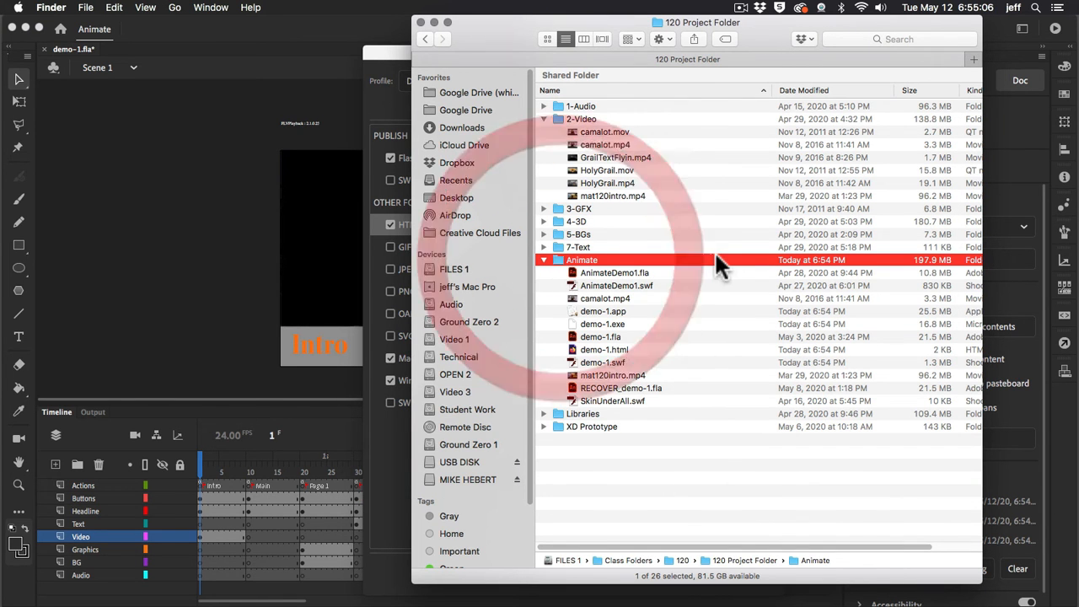
{"action": "left_click", "coordinate": [572, 284]}
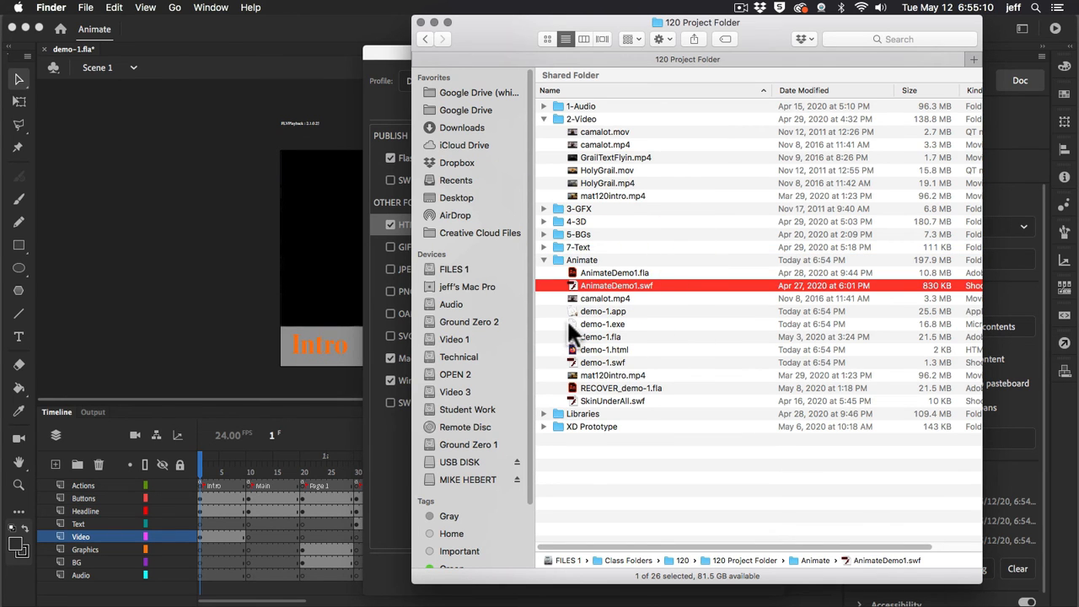
{"action": "left_click", "coordinate": [571, 361]}
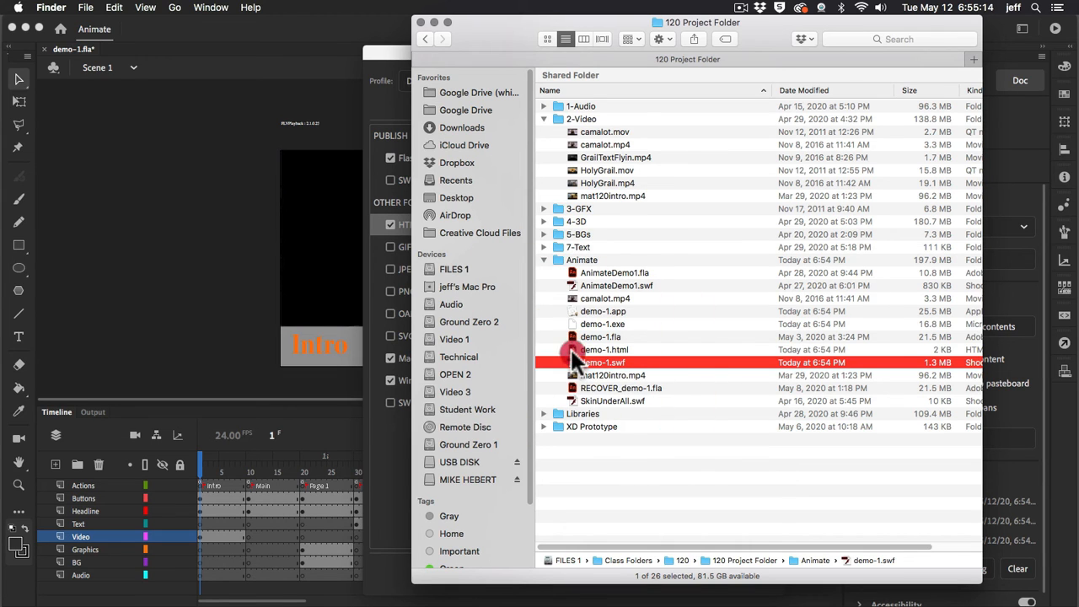
{"action": "left_click", "coordinate": [570, 349]}
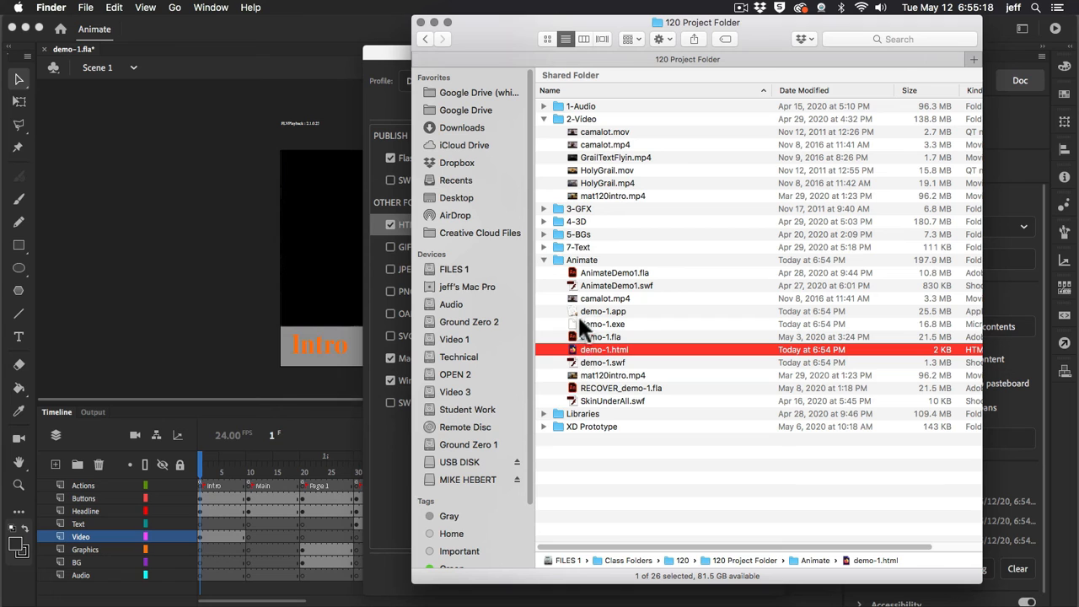
{"action": "left_click", "coordinate": [571, 309]}
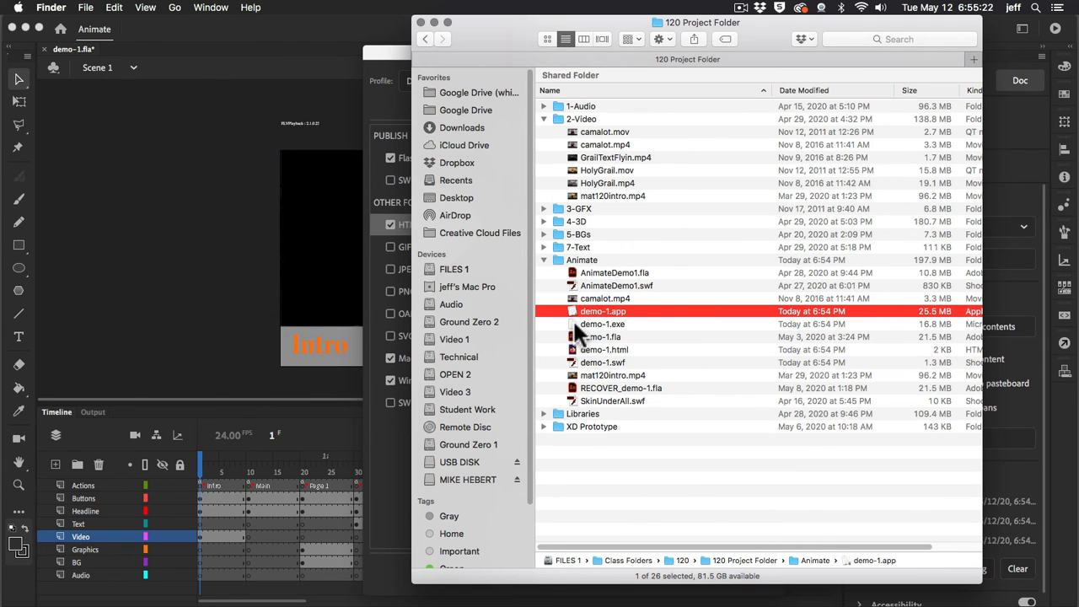
{"action": "left_click", "coordinate": [574, 324]}
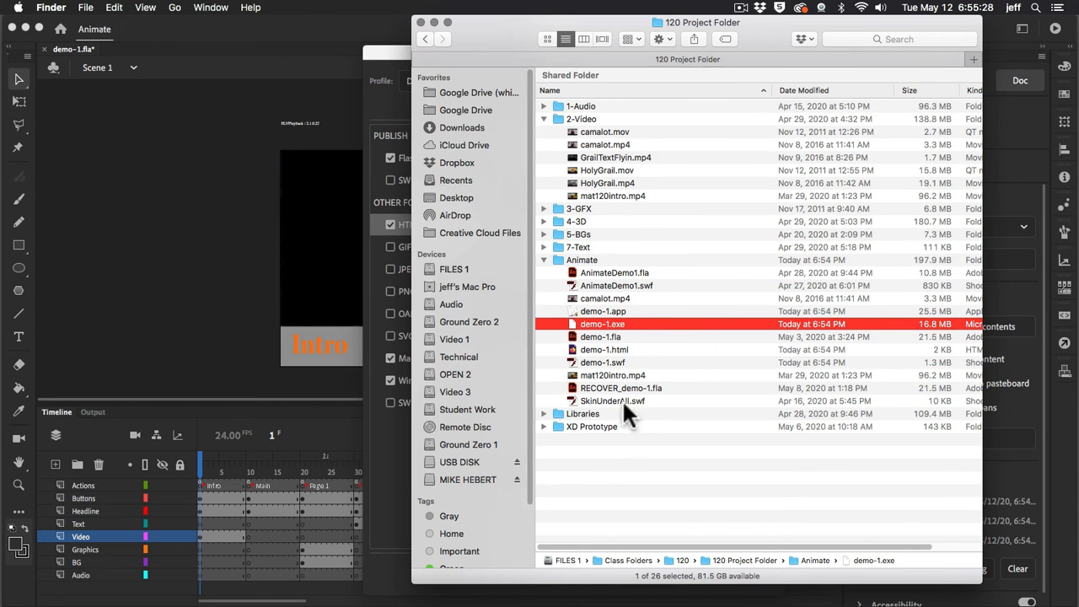
{"action": "left_click", "coordinate": [557, 258]}
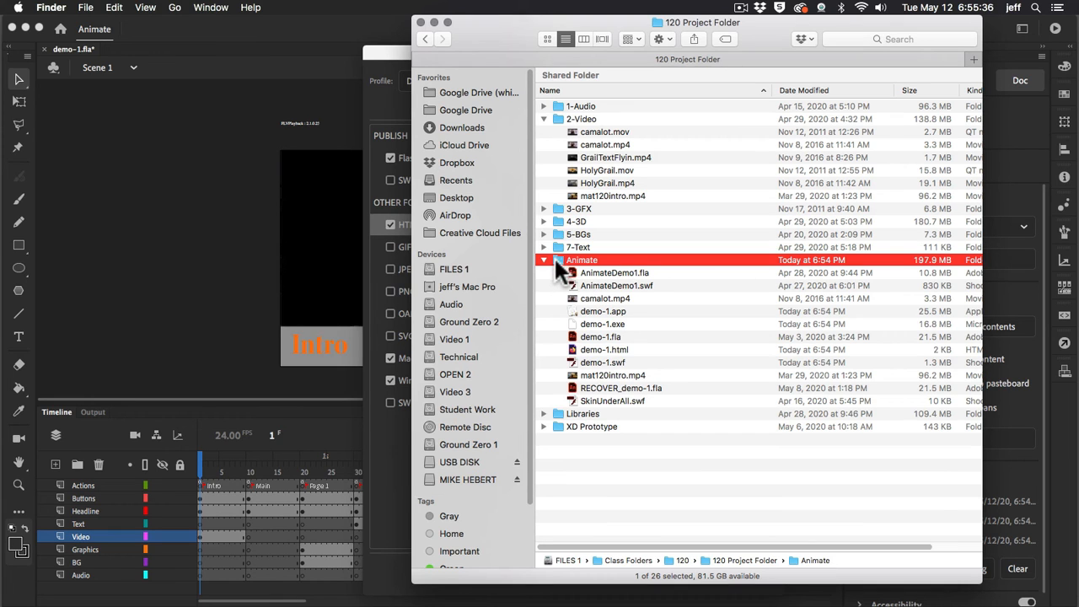
- Launch the published Mac projector demo-1.app from the Animate folder
{"action": "left_click", "coordinate": [555, 256]}
{"action": "left_click", "coordinate": [558, 258]}
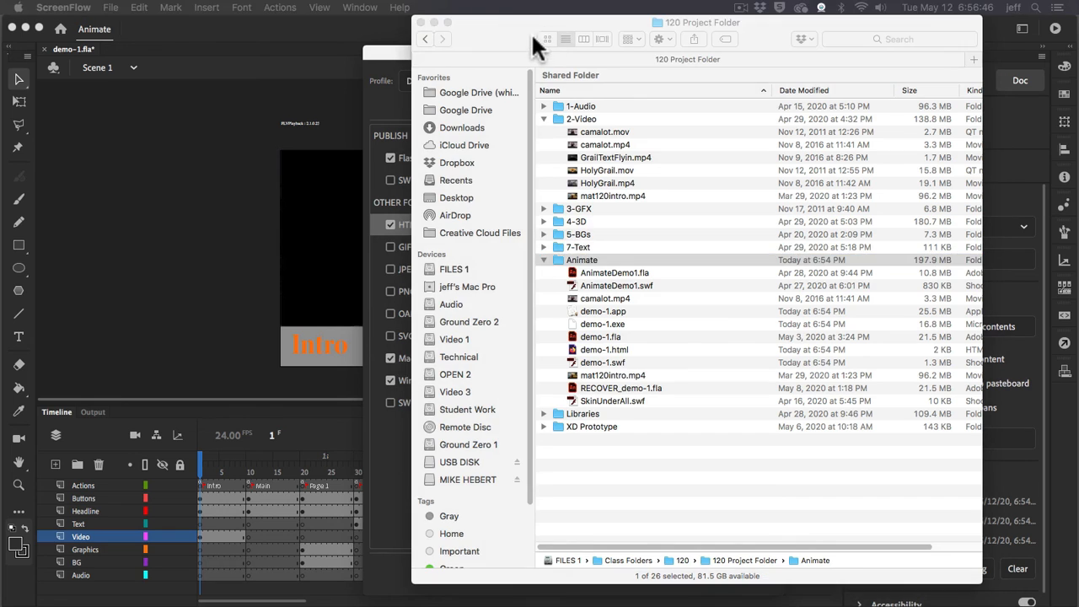
{"action": "left_click", "coordinate": [529, 33]}
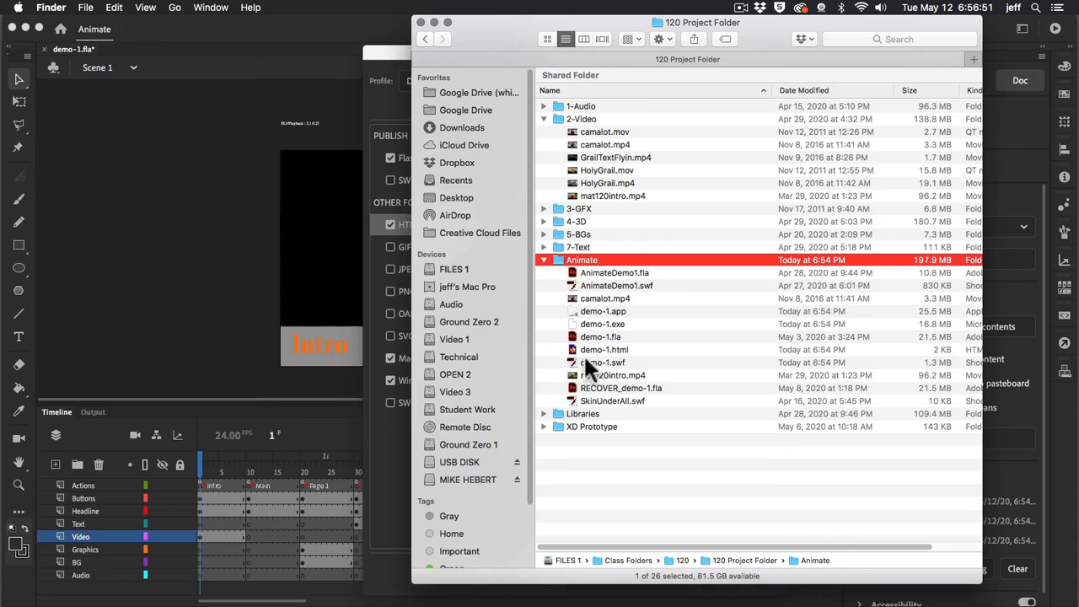
{"action": "left_click", "coordinate": [570, 308]}
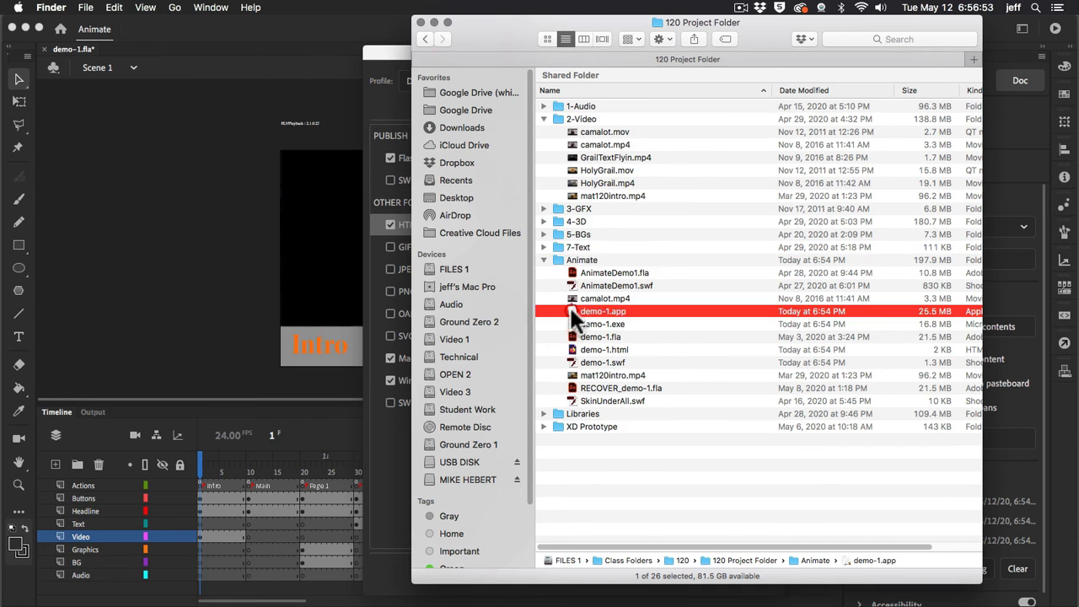
{"action": "double_click", "coordinate": [570, 309]}
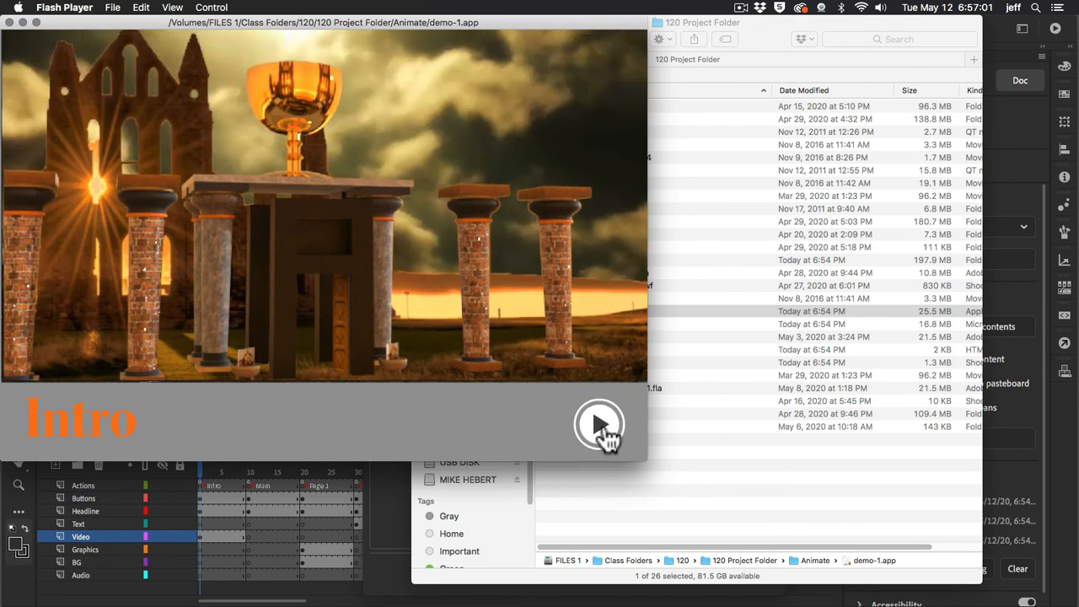
- Continue from the projector's Intro screen to the Main Menu, then test Page 1 and its return link
{"action": "left_click", "coordinate": [601, 428]}
{"action": "left_click", "coordinate": [84, 182]}
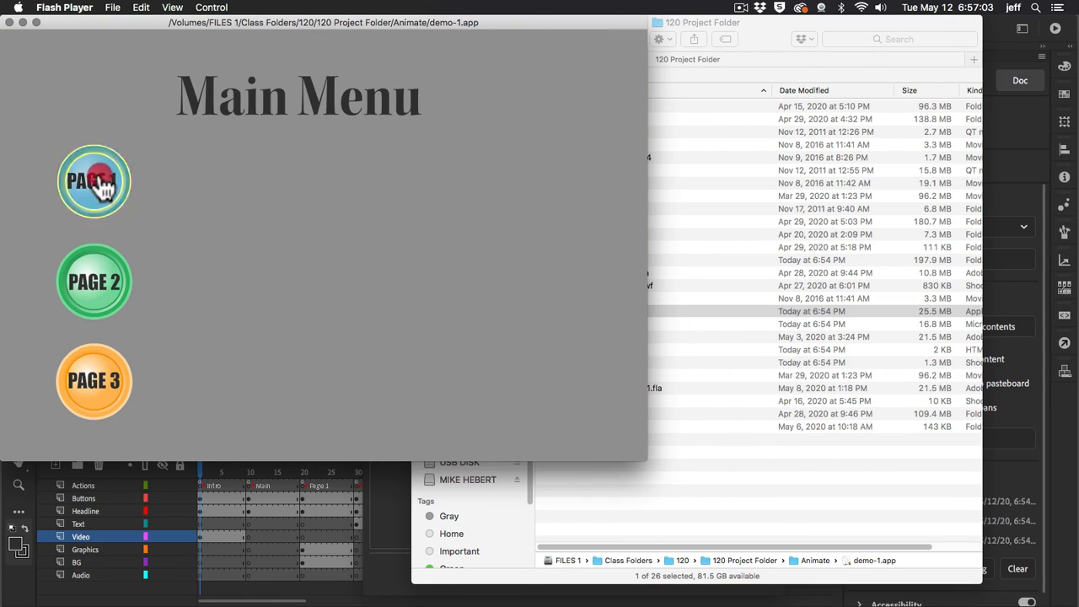
{"action": "left_click", "coordinate": [89, 355]}
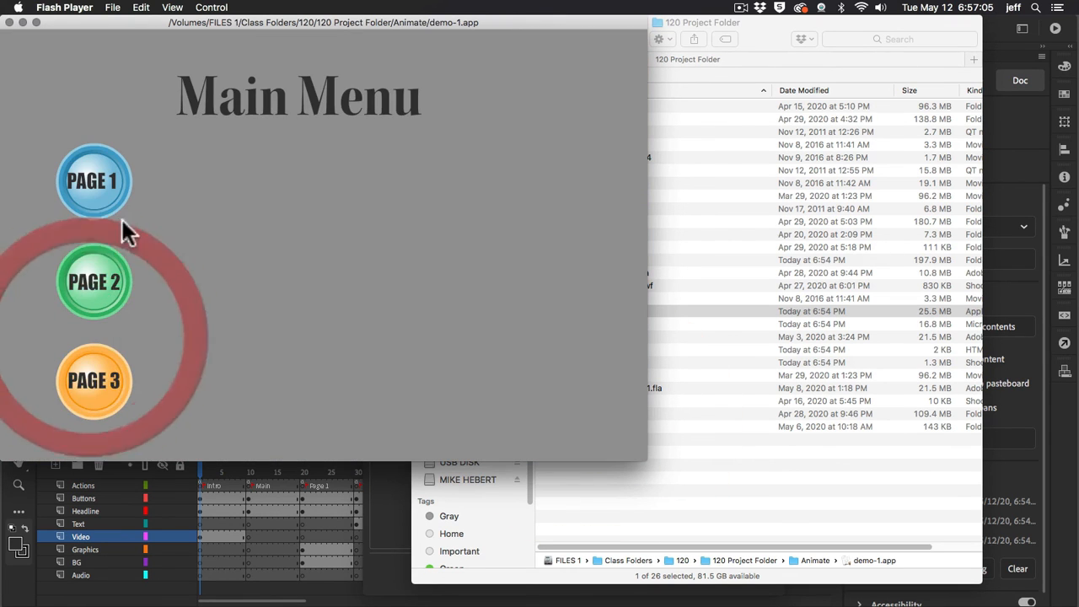
- Open Page 2 and its Page 2.1 subpage, and test the scrolling text there
{"action": "left_click", "coordinate": [99, 279]}
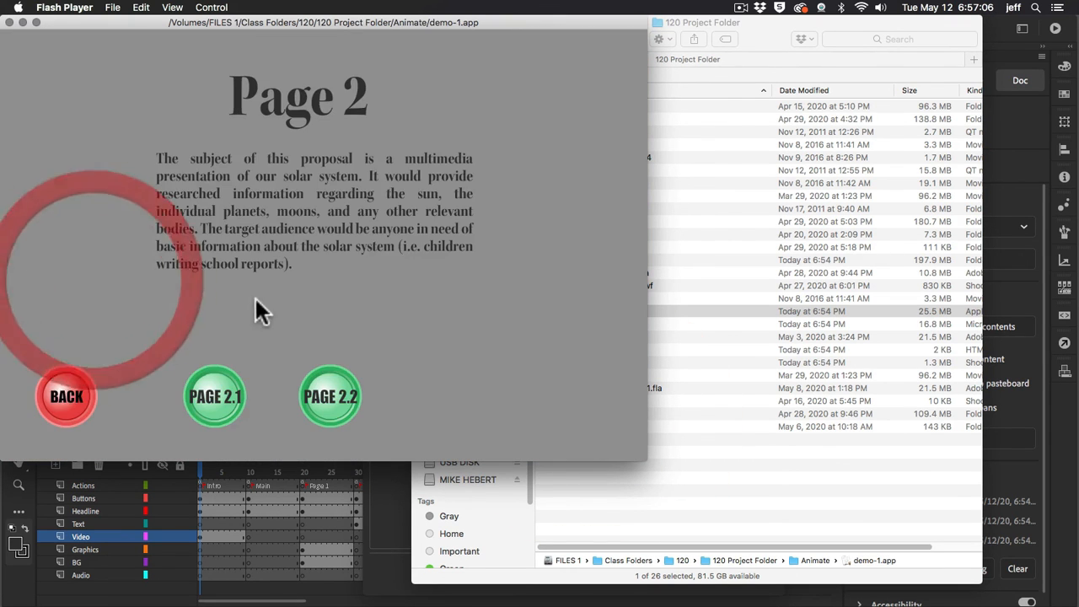
{"action": "left_click", "coordinate": [224, 399]}
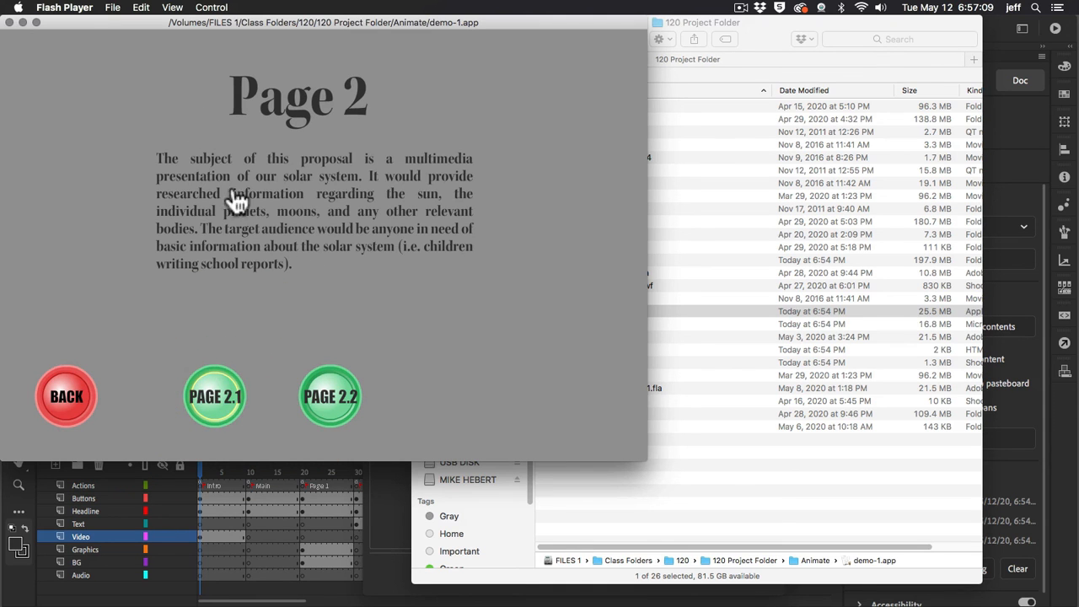
{"action": "left_click", "coordinate": [219, 396]}
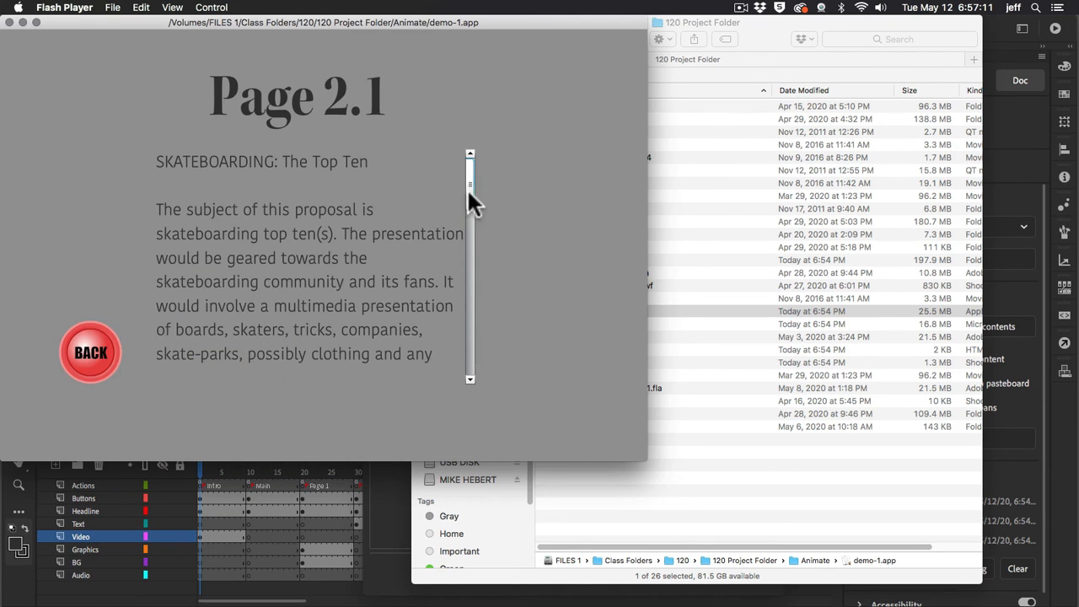
{"action": "left_click_drag", "start_coordinate": [470, 201], "coordinate": [471, 299]}
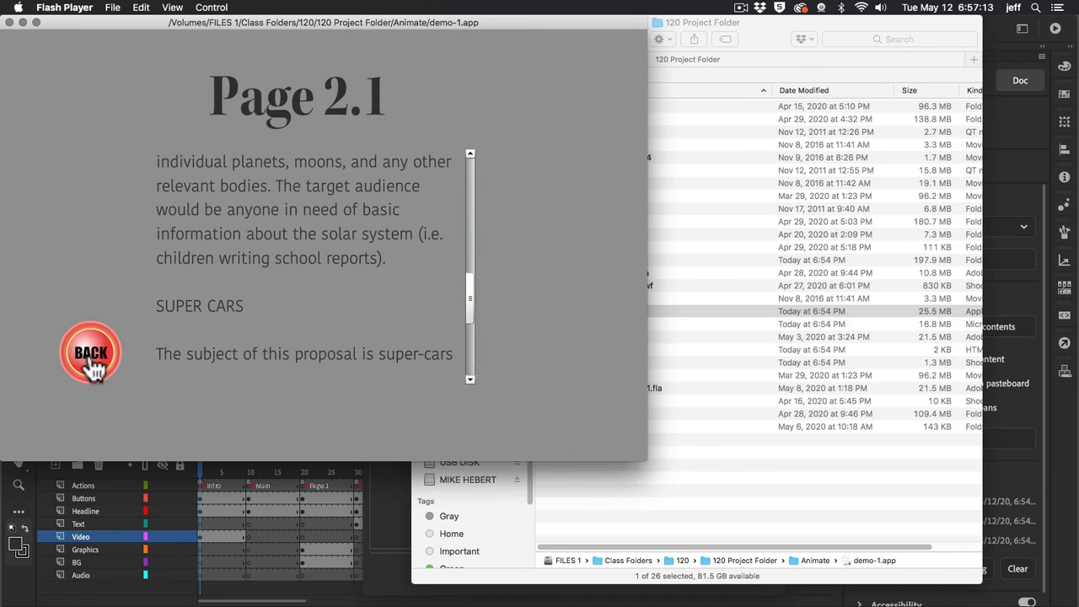
- Go back to Page 2, test the Page 2.2 subpage, and return to the Main Menu
{"action": "left_click", "coordinate": [91, 363]}
{"action": "left_click", "coordinate": [339, 401]}
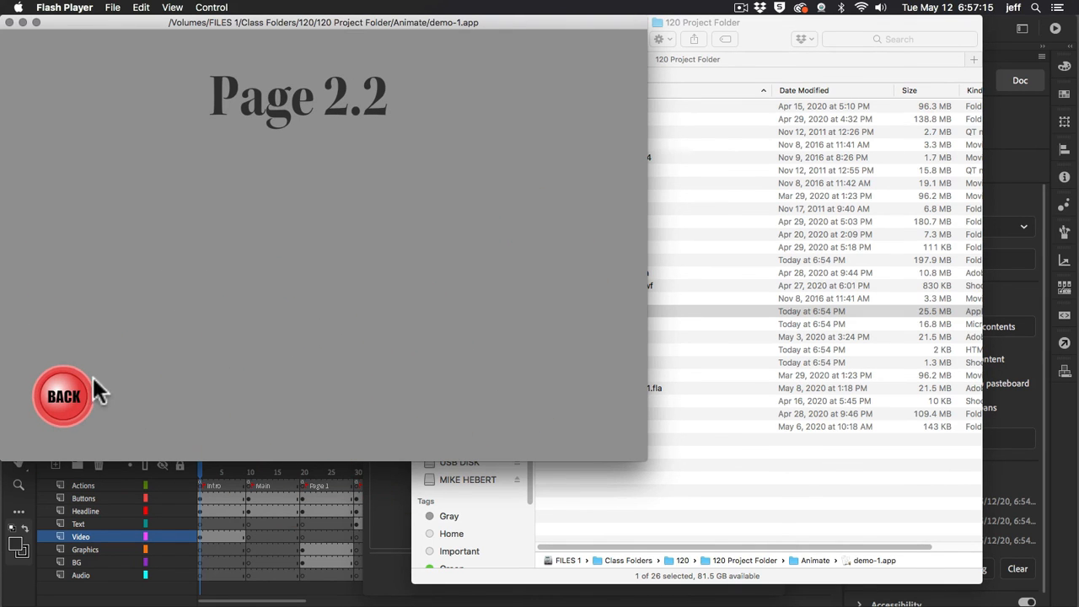
{"action": "left_click", "coordinate": [55, 399]}
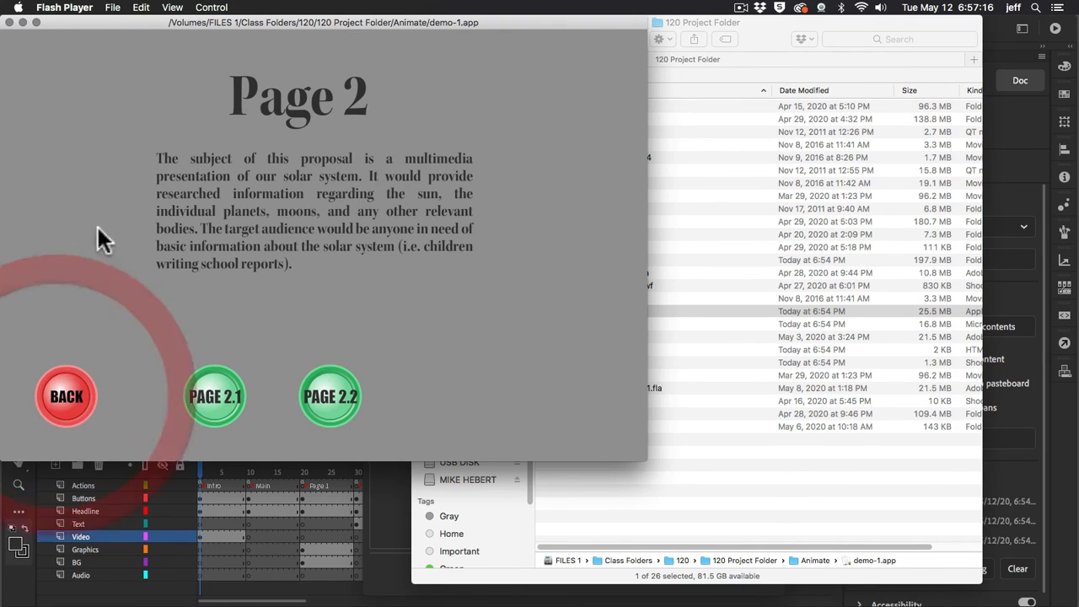
{"action": "left_click", "coordinate": [61, 412]}
- Test the video playback on Page 3, return to the Main Menu, and close the projector
{"action": "left_click", "coordinate": [101, 400]}
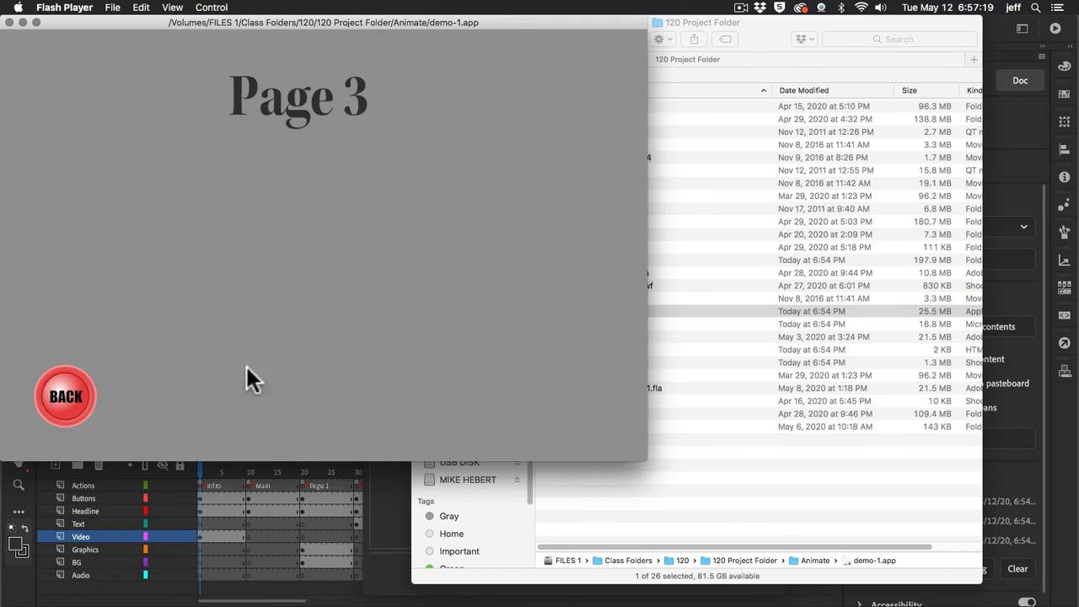
{"action": "left_click", "coordinate": [126, 378]}
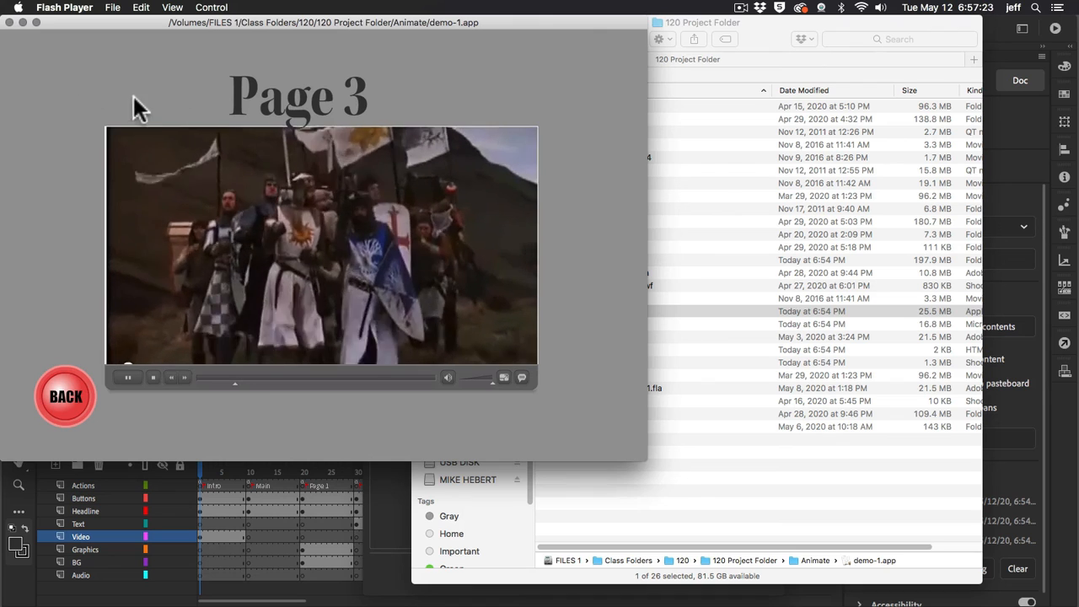
{"action": "left_click", "coordinate": [66, 411]}
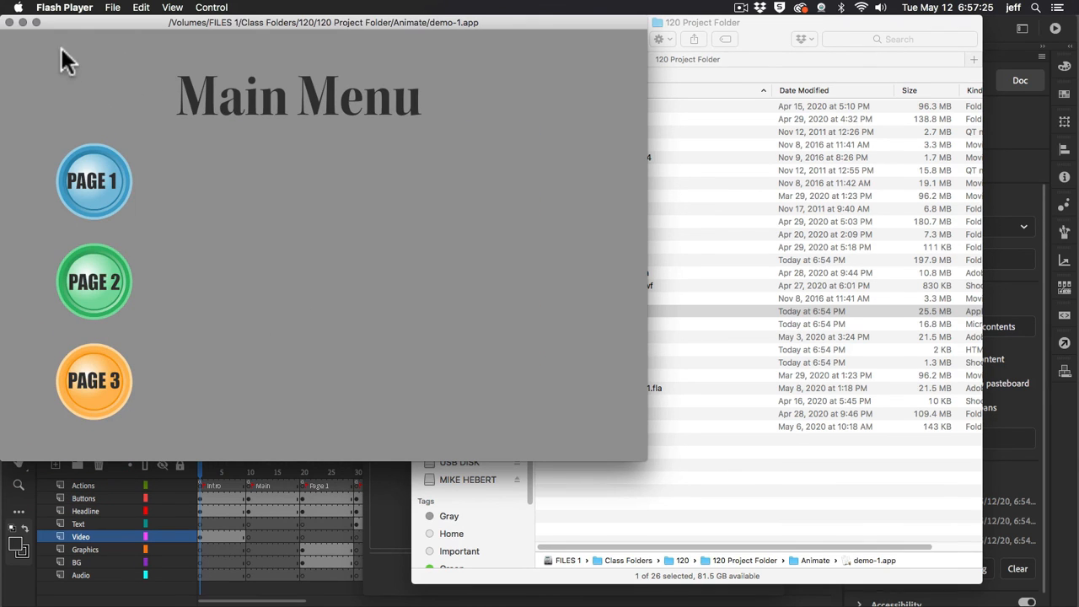
{"action": "left_click", "coordinate": [9, 23]}
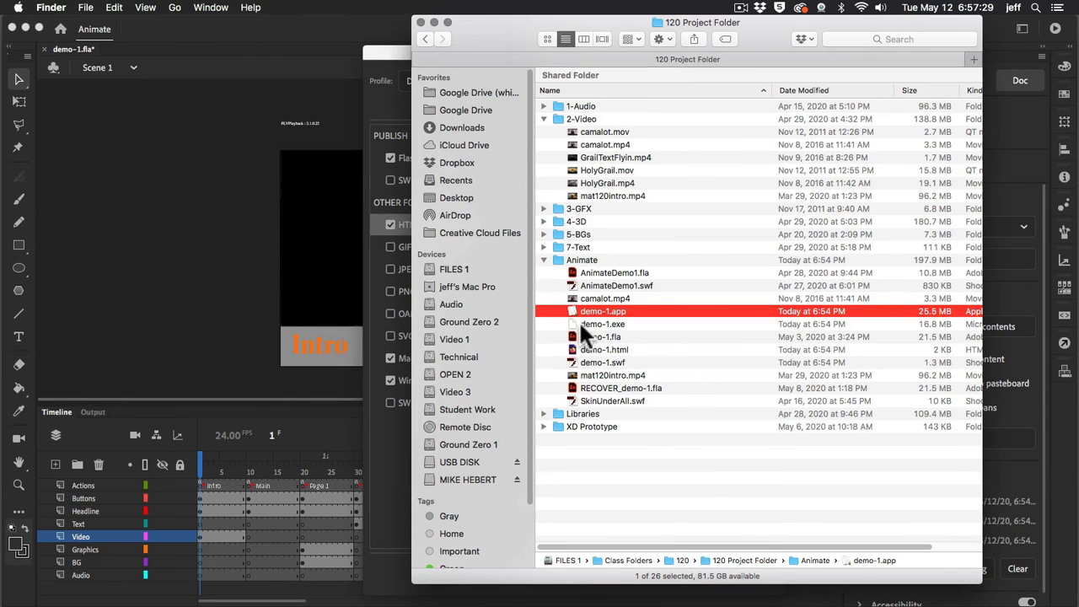
- Examine the published demo-1.app and demo-1.exe projector files in the Animate folder
{"action": "left_click", "coordinate": [575, 324]}
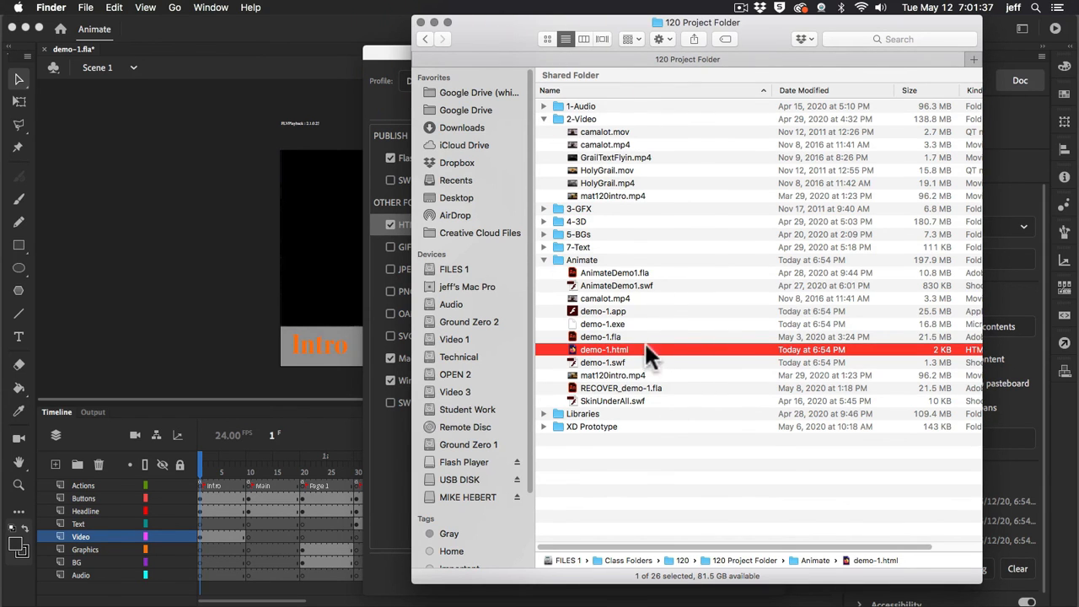
{"action": "left_click", "coordinate": [573, 312]}
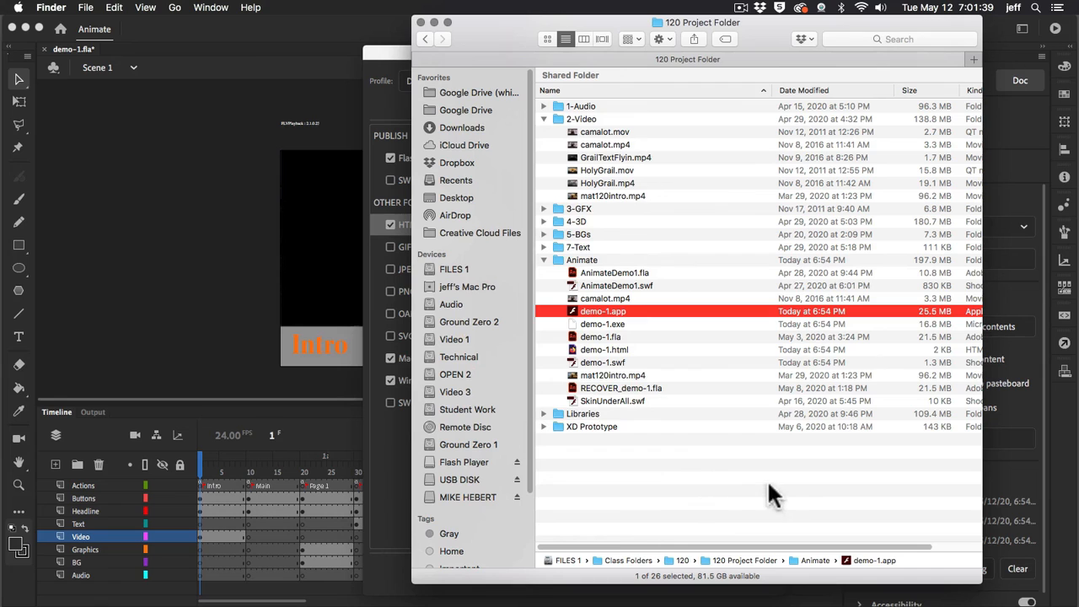
{"action": "left_click", "coordinate": [577, 325]}
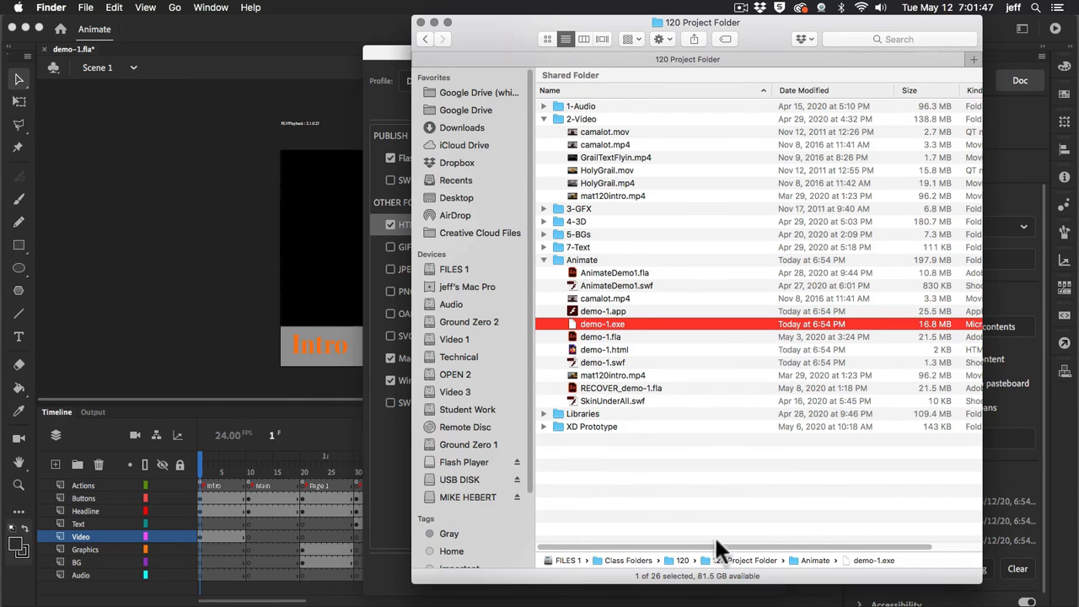
{"action": "left_click", "coordinate": [502, 33]}
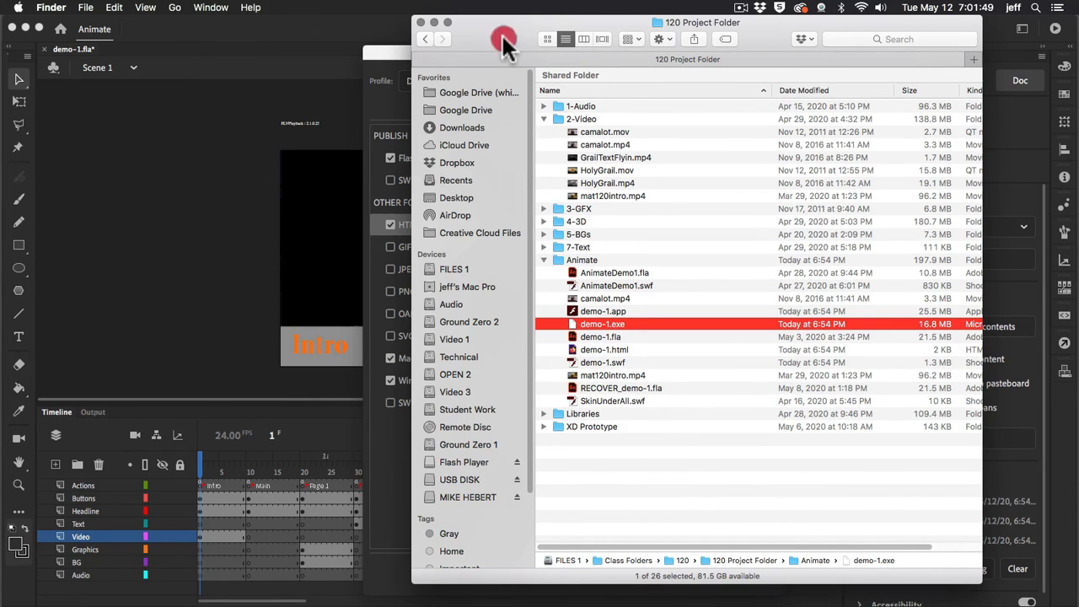